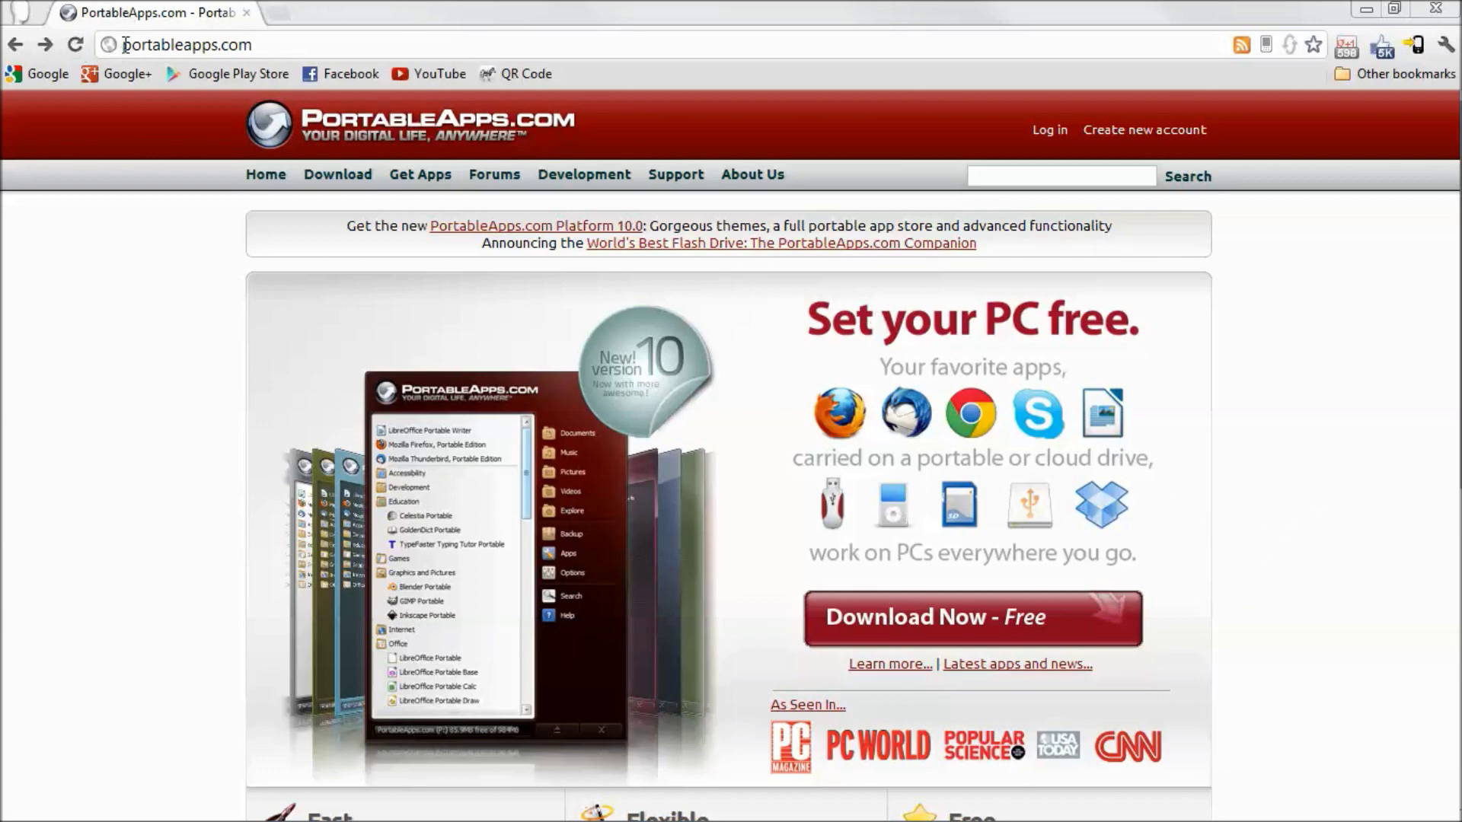
Step: Highlight the portableapps.com address in Chrome, then deselect it on the homepage
{"action": "left_click_drag", "start_coordinate": [123, 45], "coordinate": [314, 45]}
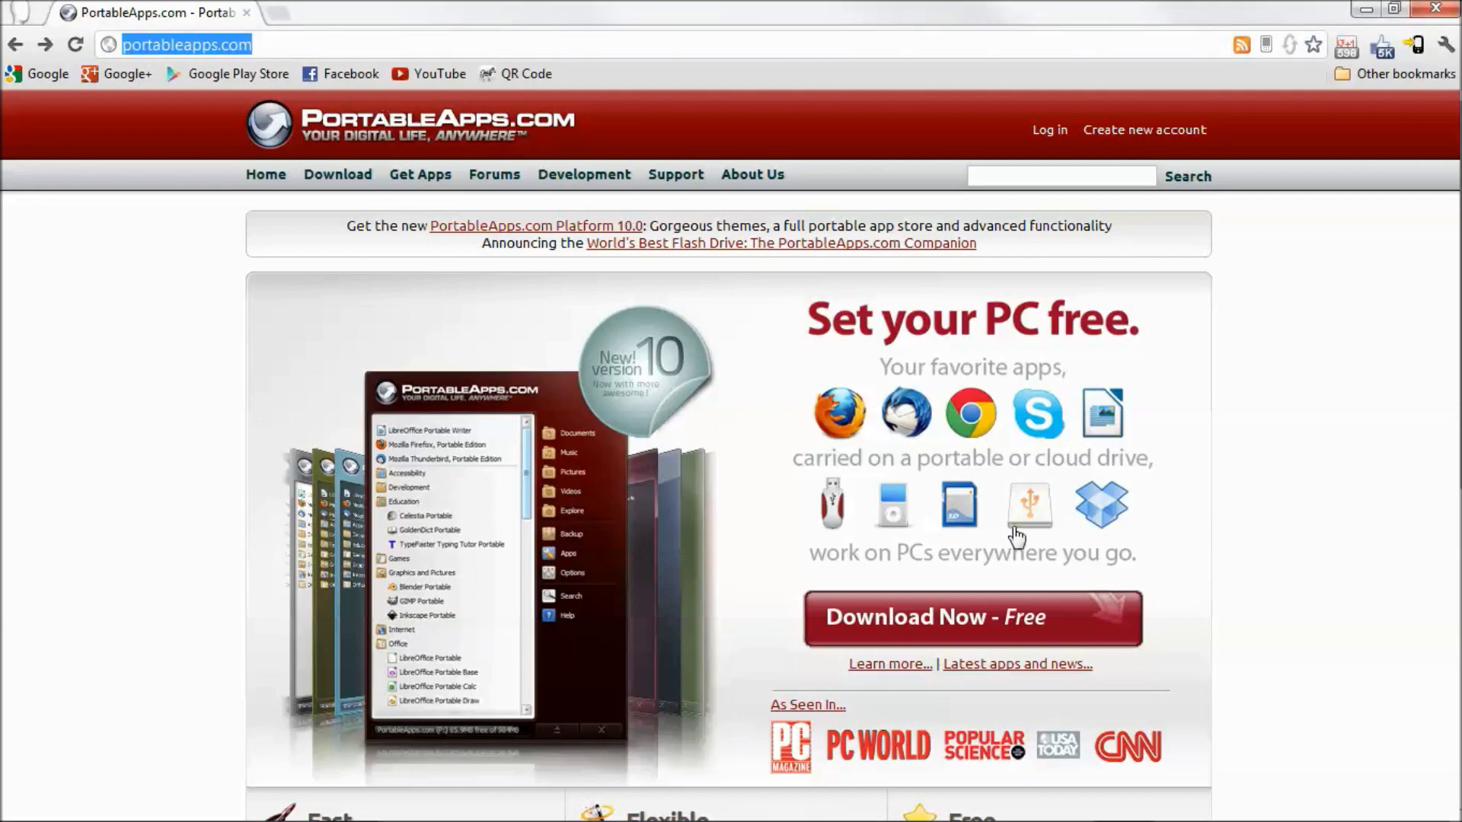
{"action": "left_click", "coordinate": [1279, 522]}
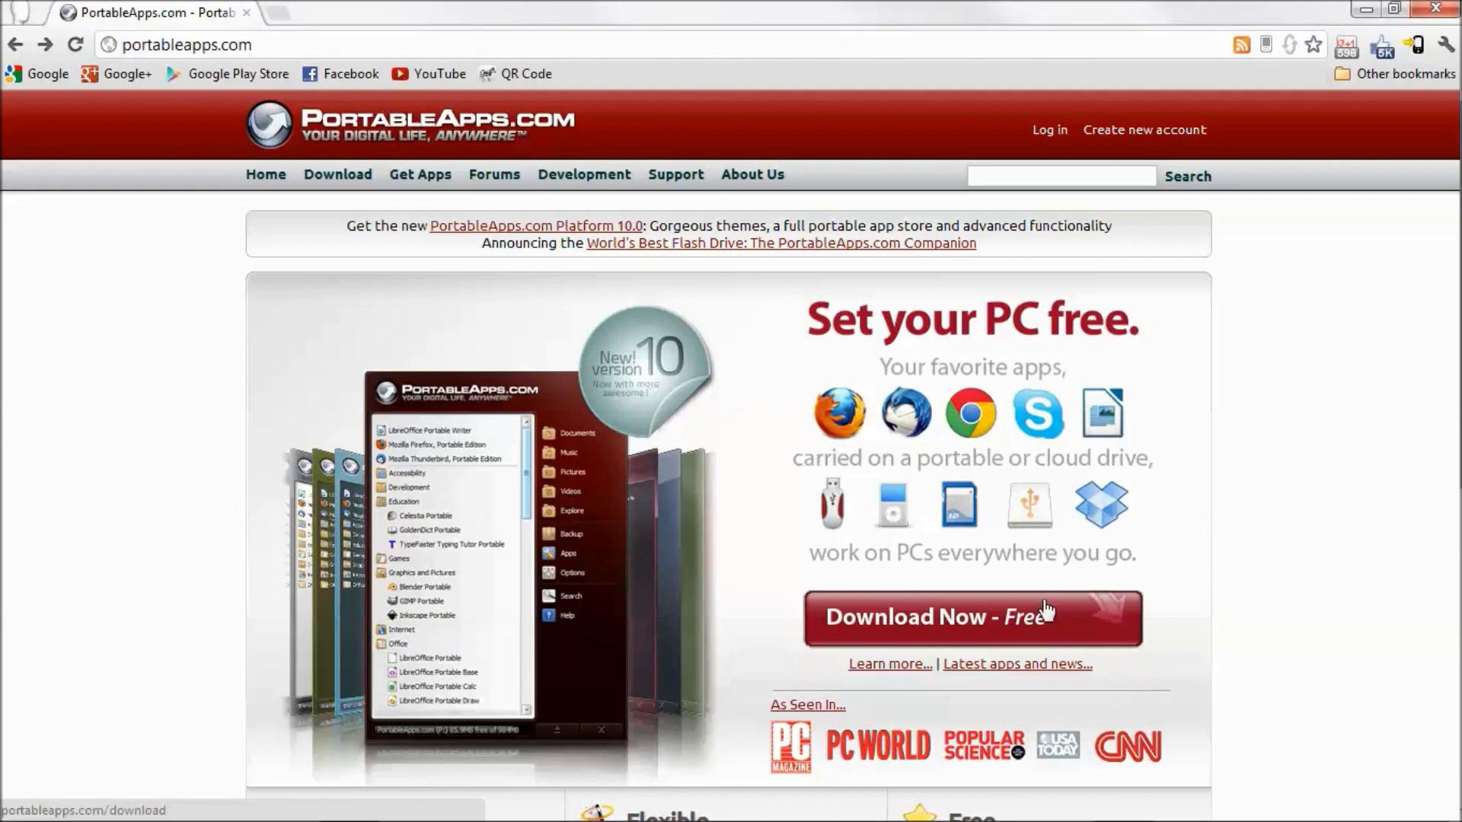
Step: Go to the download page and download the Platform 10.0.1 installer from SourceForge
{"action": "left_click", "coordinate": [1015, 626]}
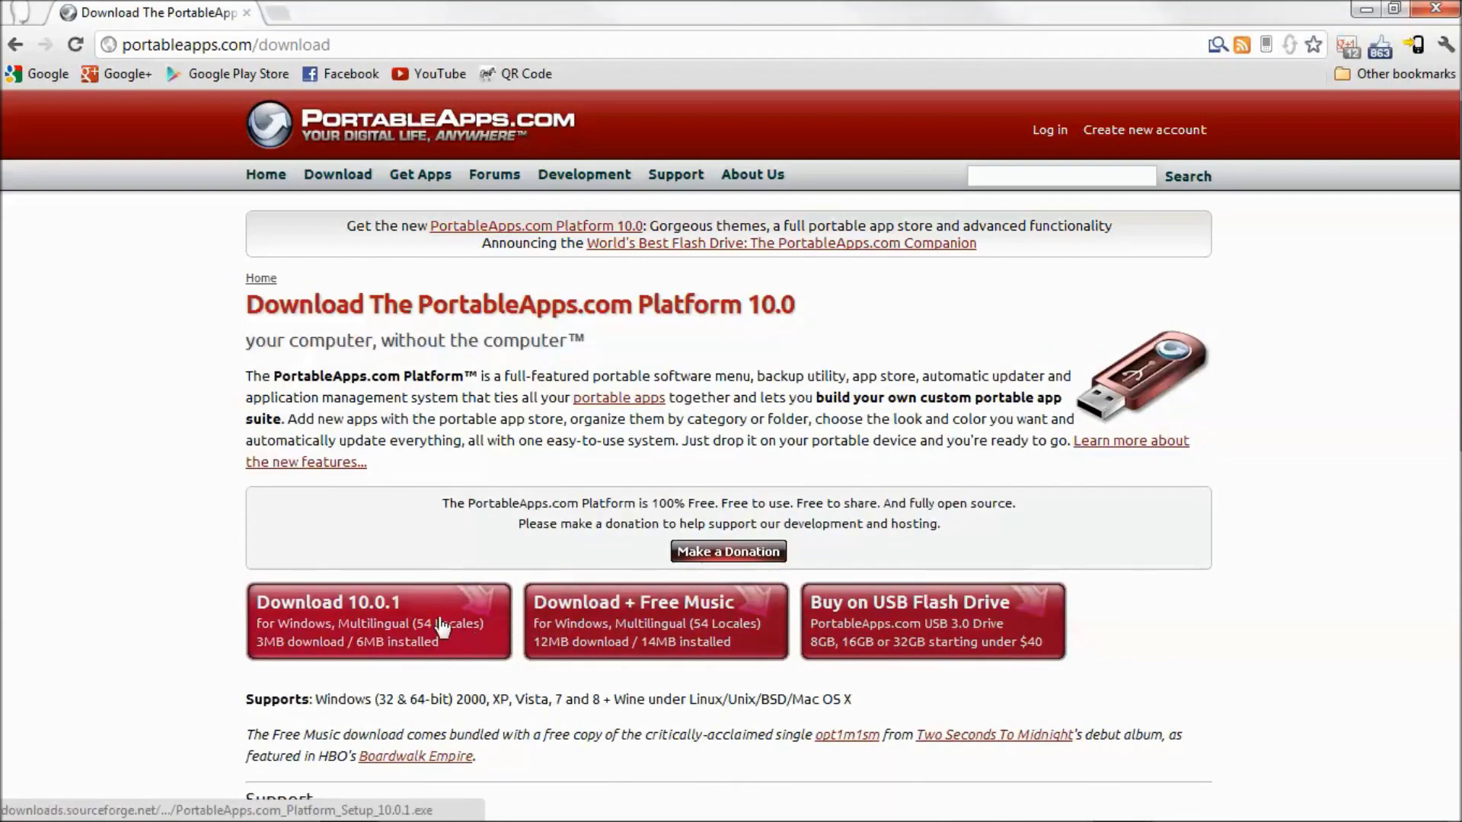
{"action": "left_click", "coordinate": [440, 619]}
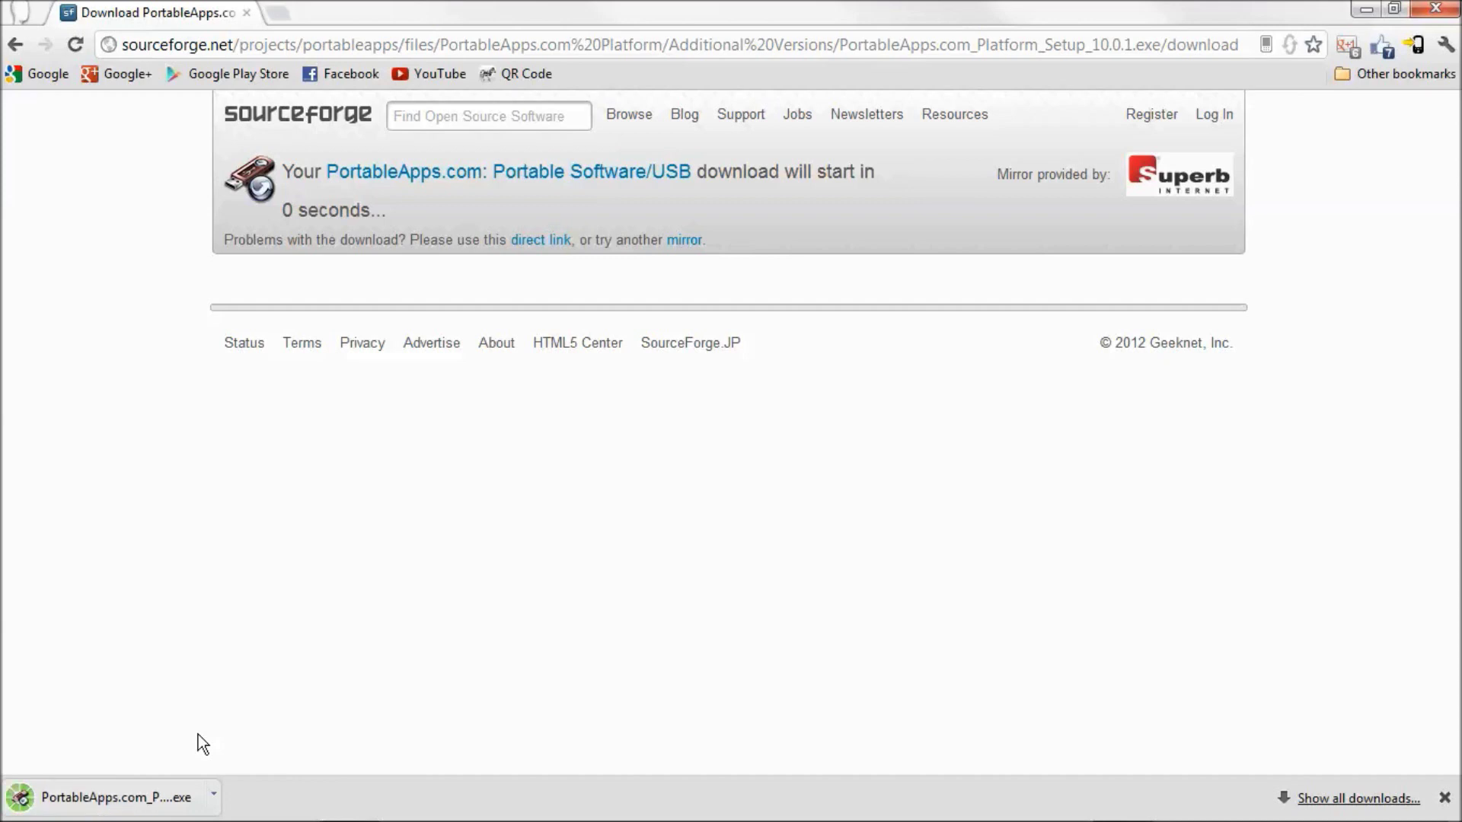
Step: Run the downloaded 10.0.1 setup file, confirm English, and continue past the welcome page
{"action": "left_click", "coordinate": [137, 801]}
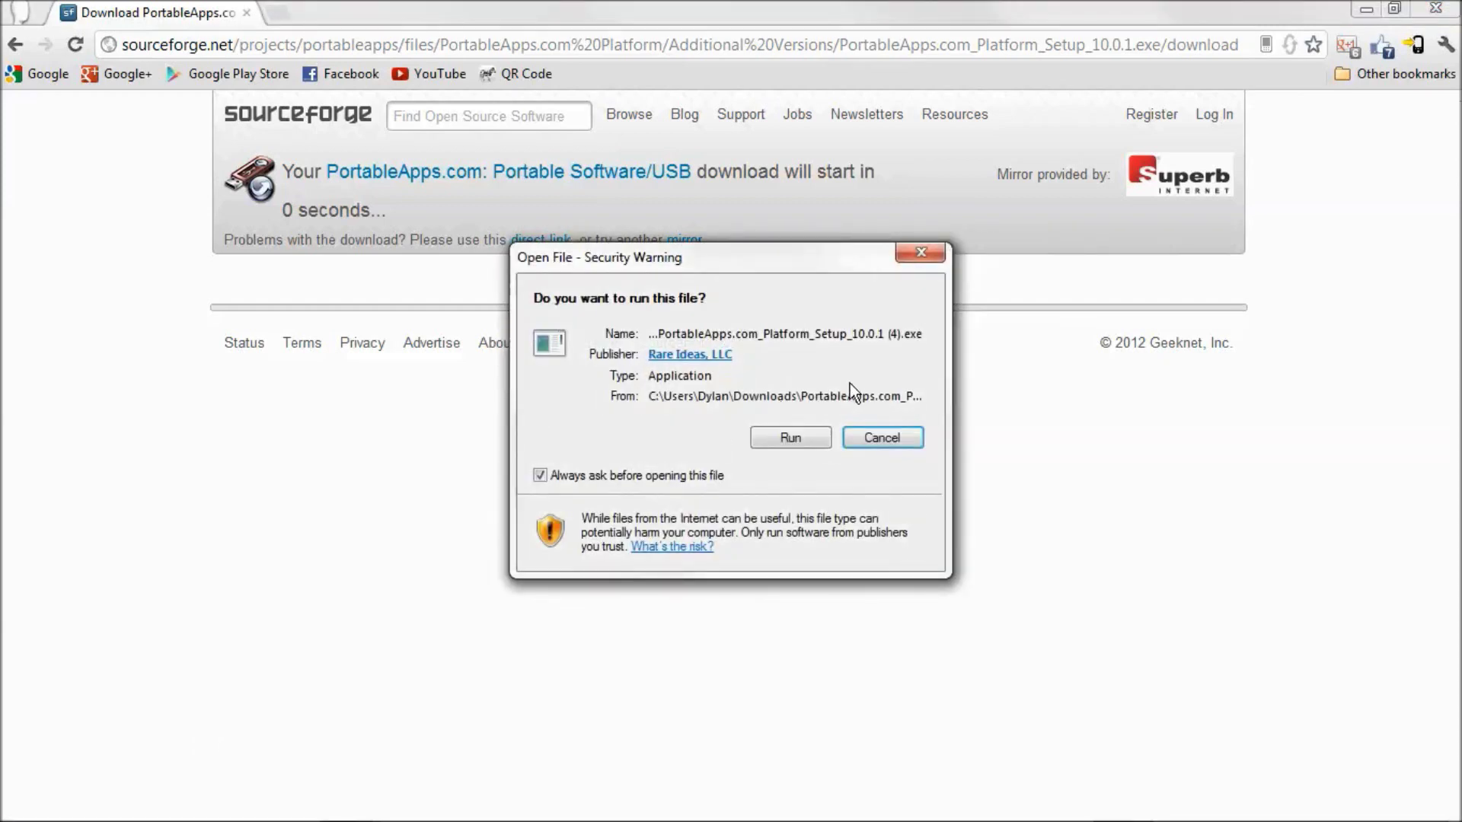
{"action": "left_click", "coordinate": [785, 441]}
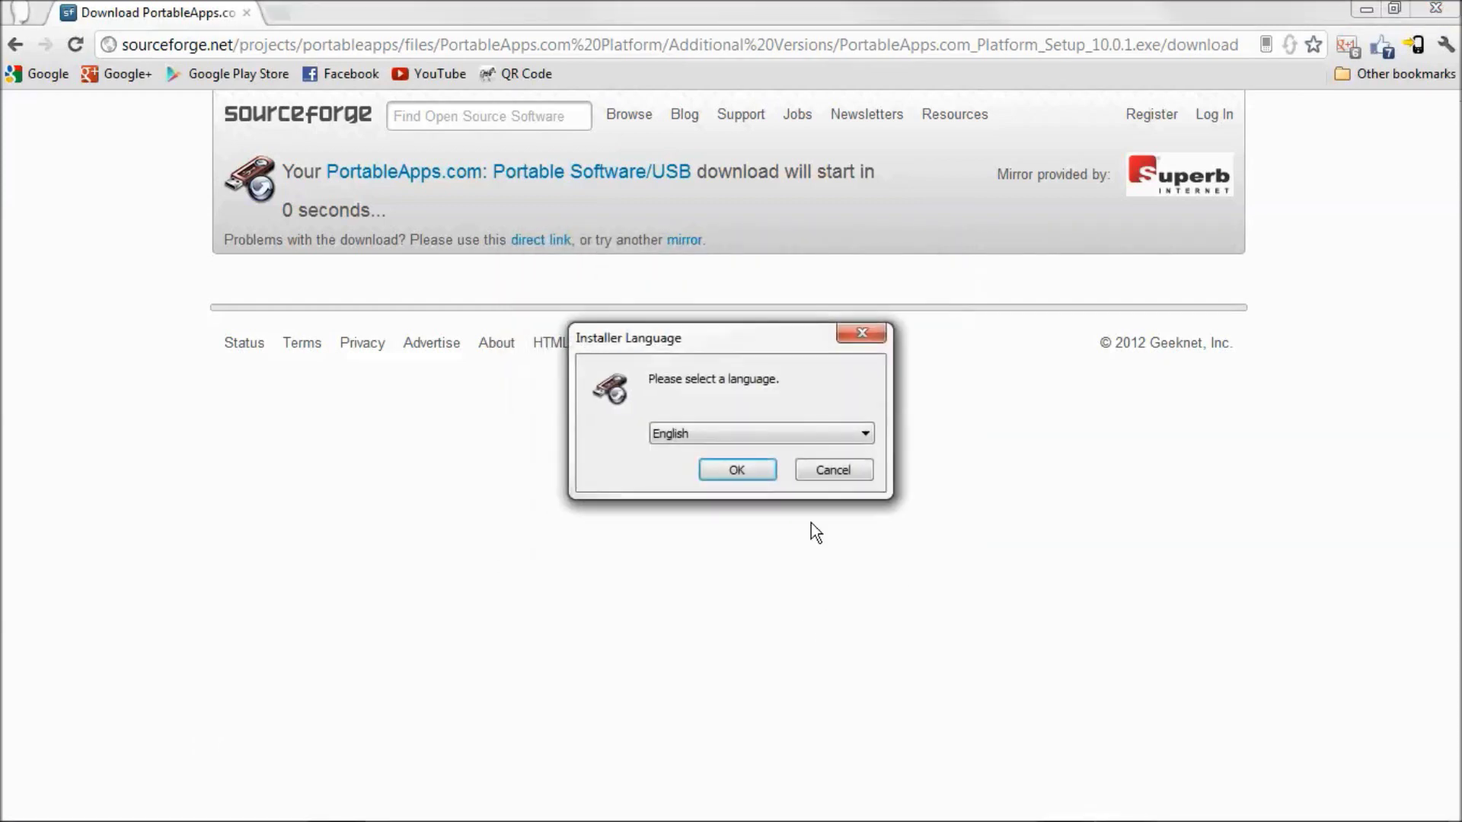
{"action": "left_click", "coordinate": [732, 469]}
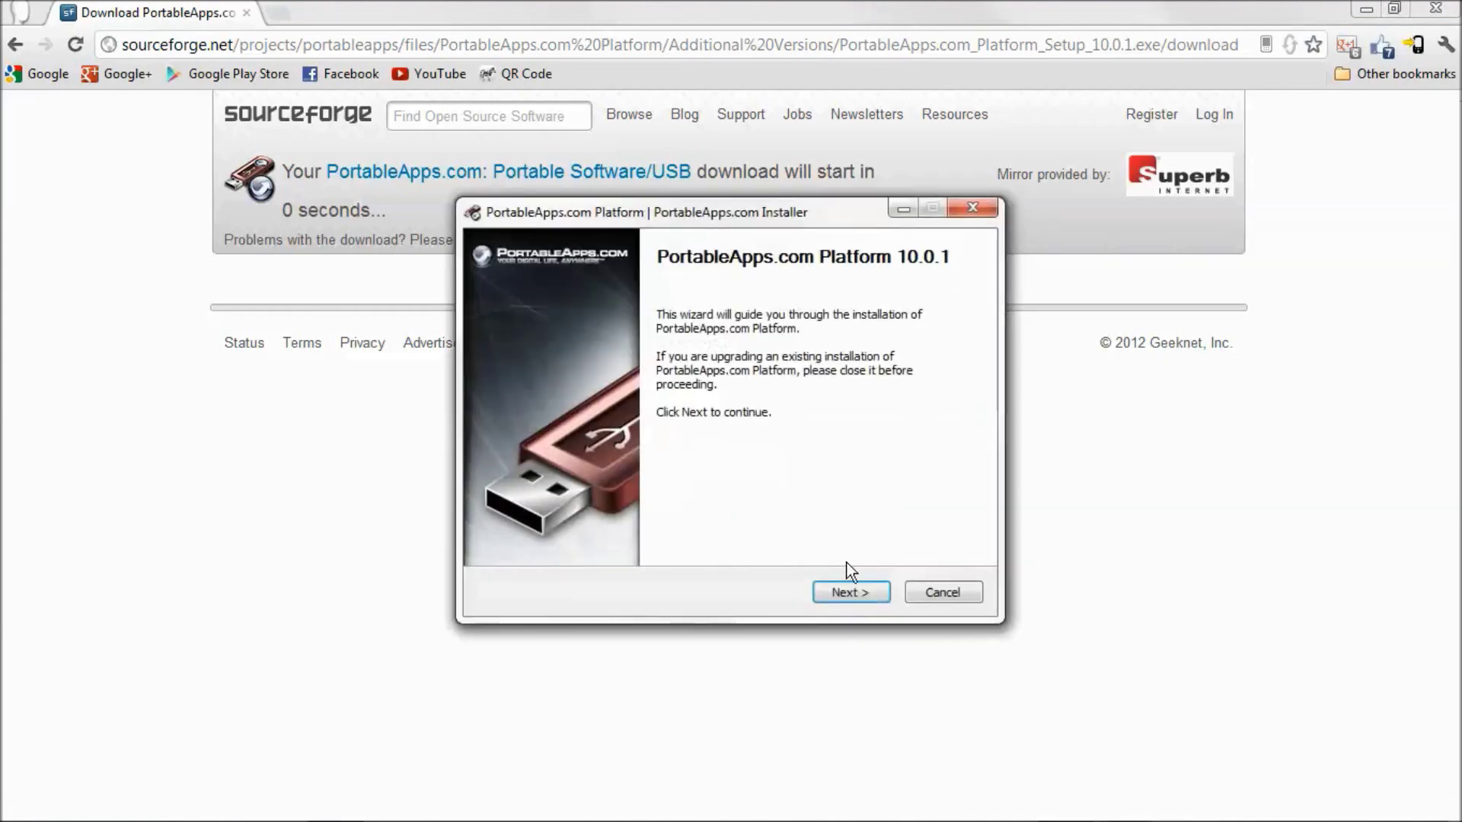
{"action": "left_click", "coordinate": [867, 596]}
{"action": "left_click_drag", "start_coordinate": [961, 441], "coordinate": [968, 365]}
Step: Accept the license, set DC DRIVE (E:) as the install location, and run the installation
{"action": "left_click", "coordinate": [837, 591]}
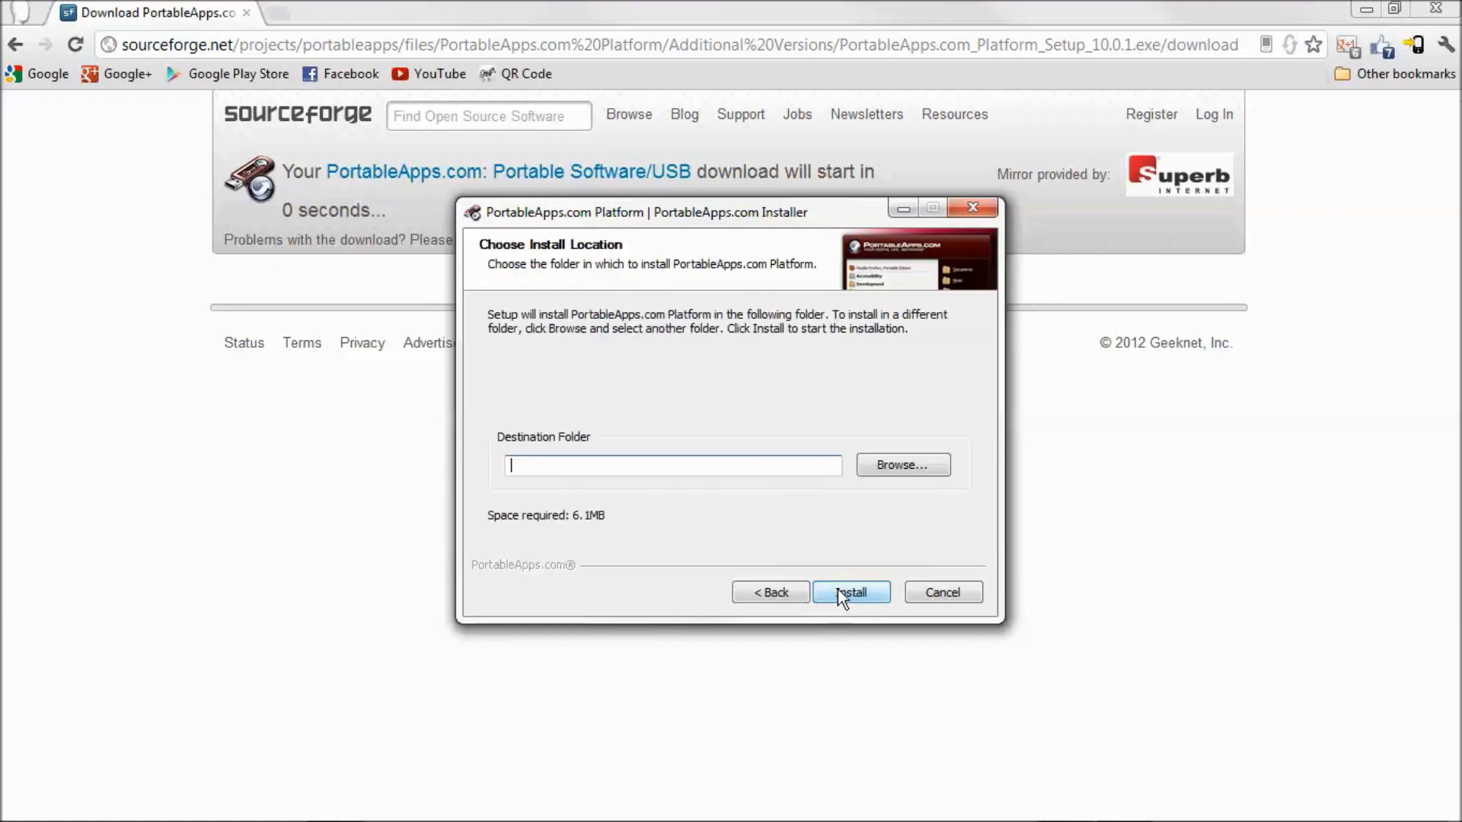
{"action": "left_click", "coordinate": [881, 468]}
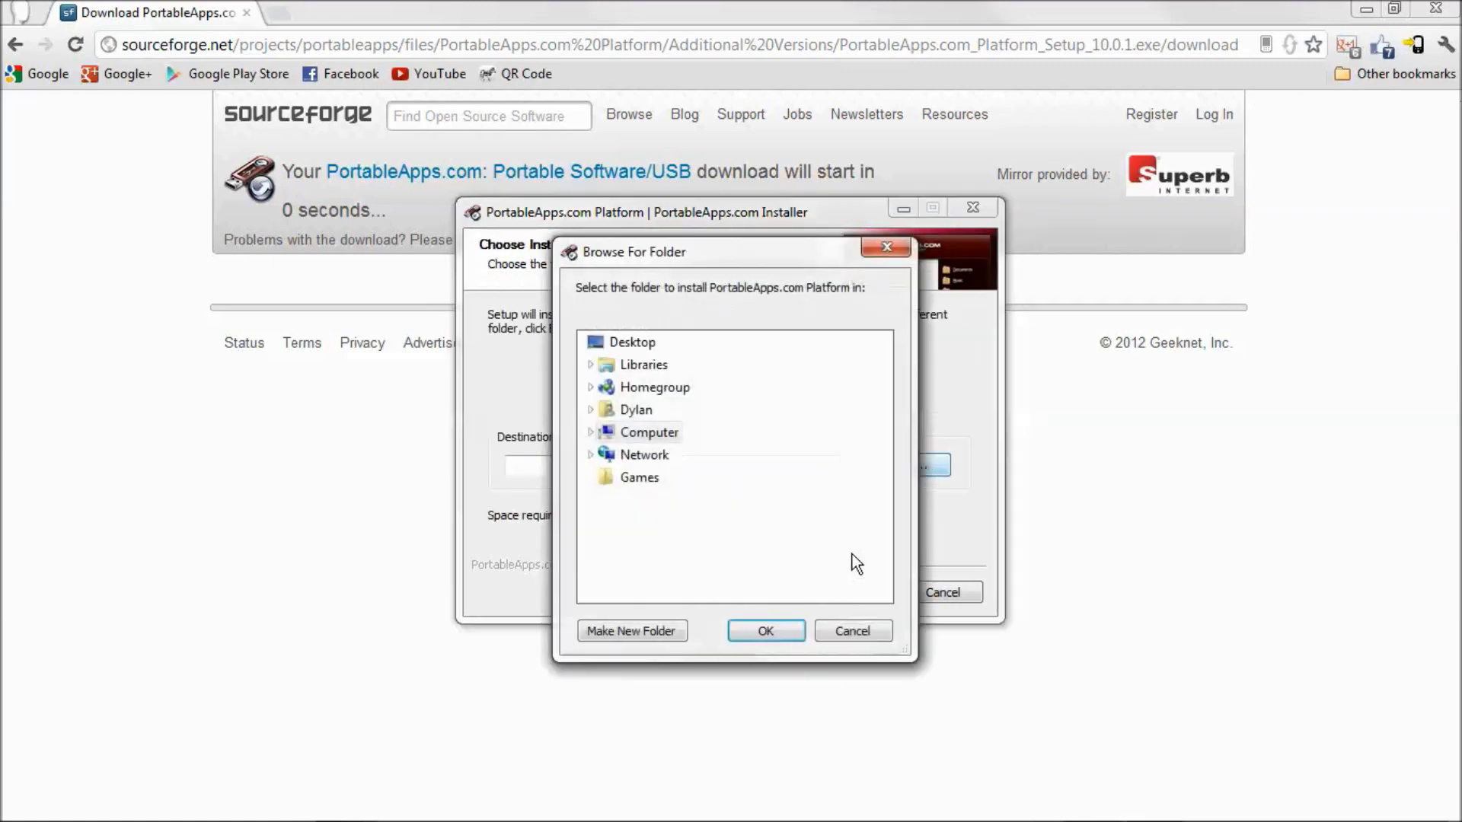
{"action": "left_click", "coordinate": [606, 432]}
{"action": "left_click", "coordinate": [591, 433]}
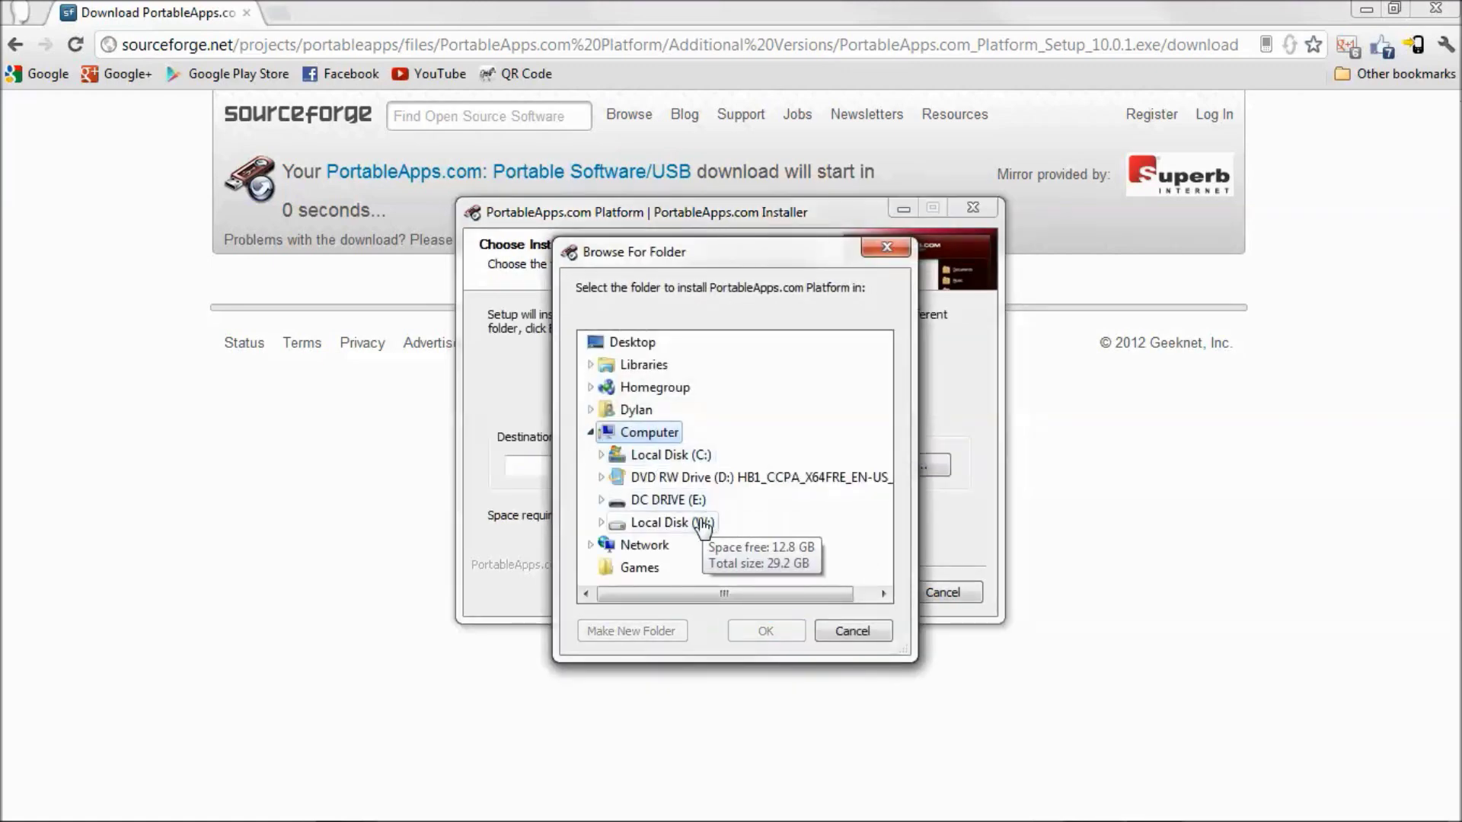
{"action": "left_click", "coordinate": [639, 504]}
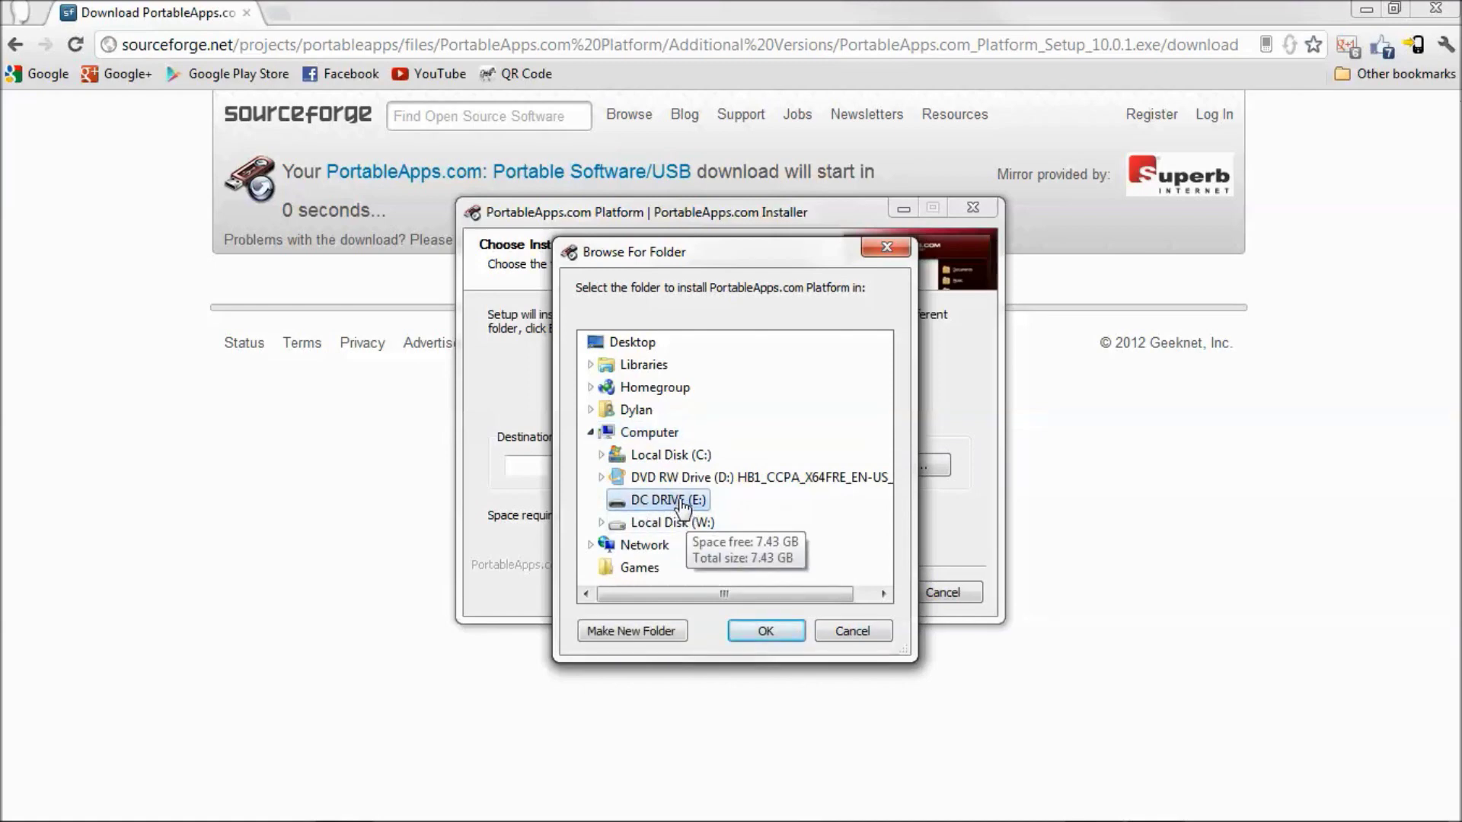
{"action": "left_click", "coordinate": [765, 633]}
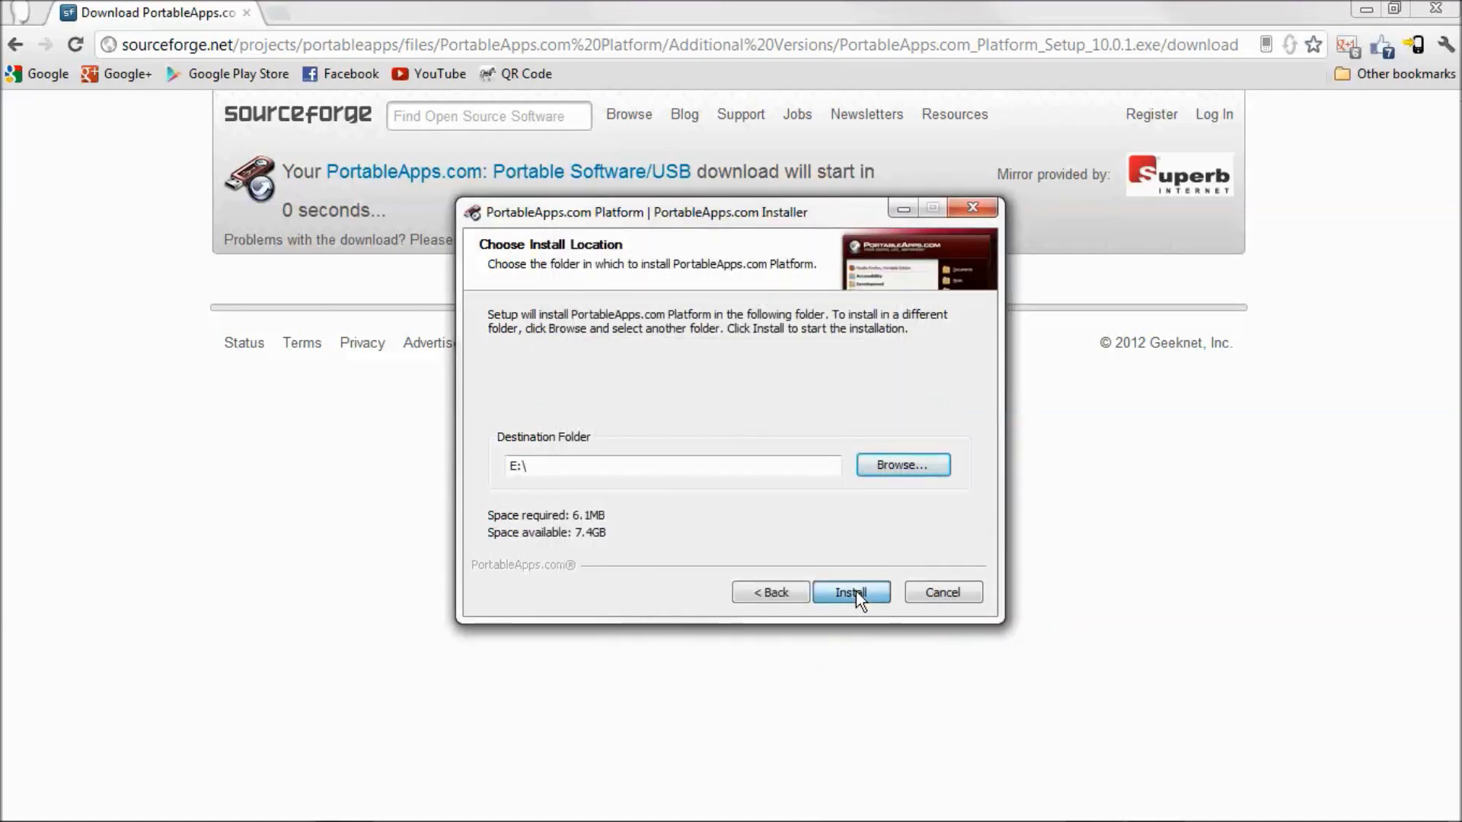
{"action": "left_click", "coordinate": [856, 591]}
{"action": "left_click_drag", "start_coordinate": [753, 215], "coordinate": [769, 244]}
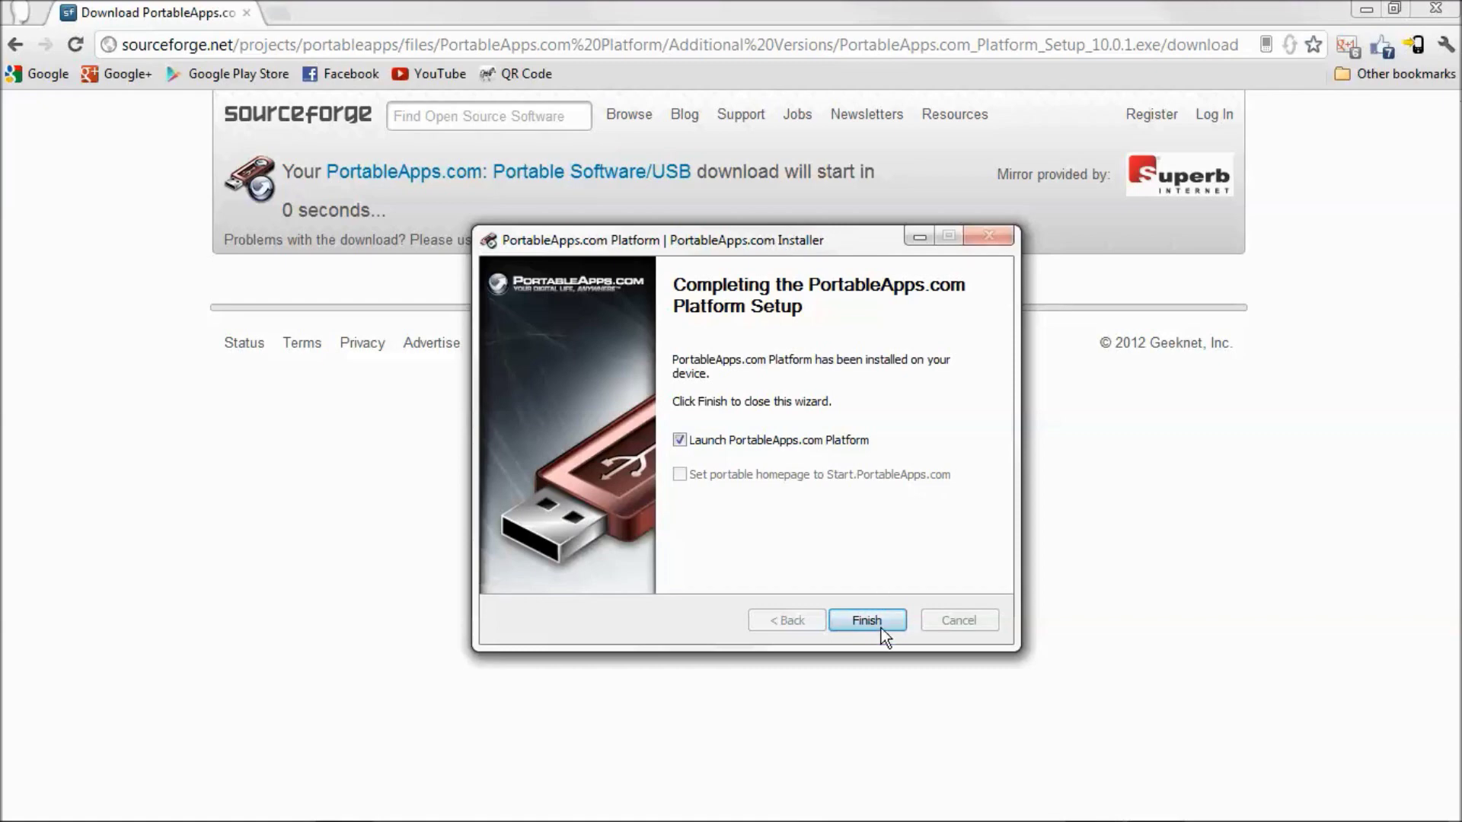
Step: Finish setup to launch the Platform, then choose Apps > Get More Apps
{"action": "left_click", "coordinate": [880, 626]}
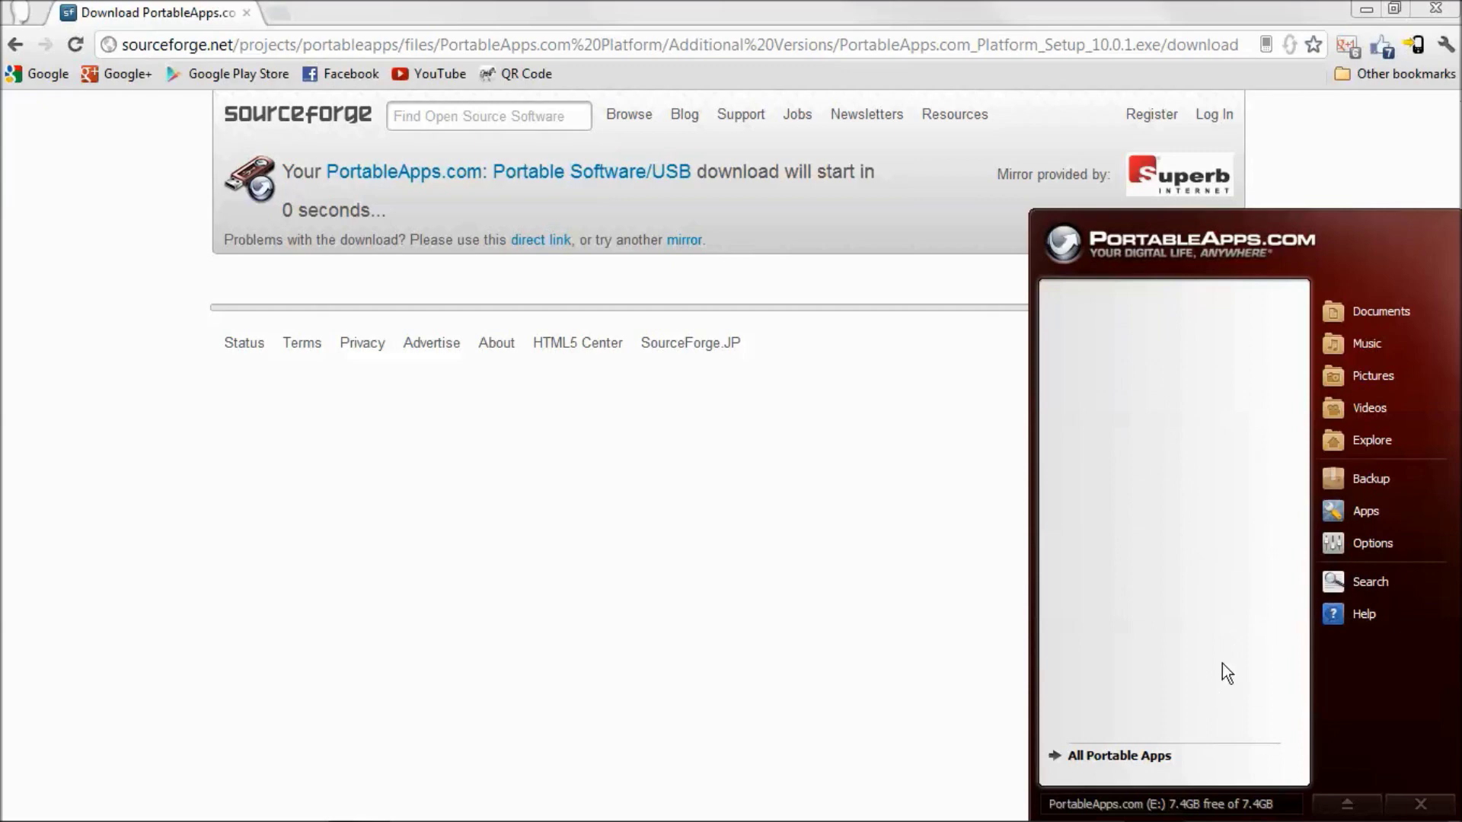
{"action": "left_click", "coordinate": [1392, 508]}
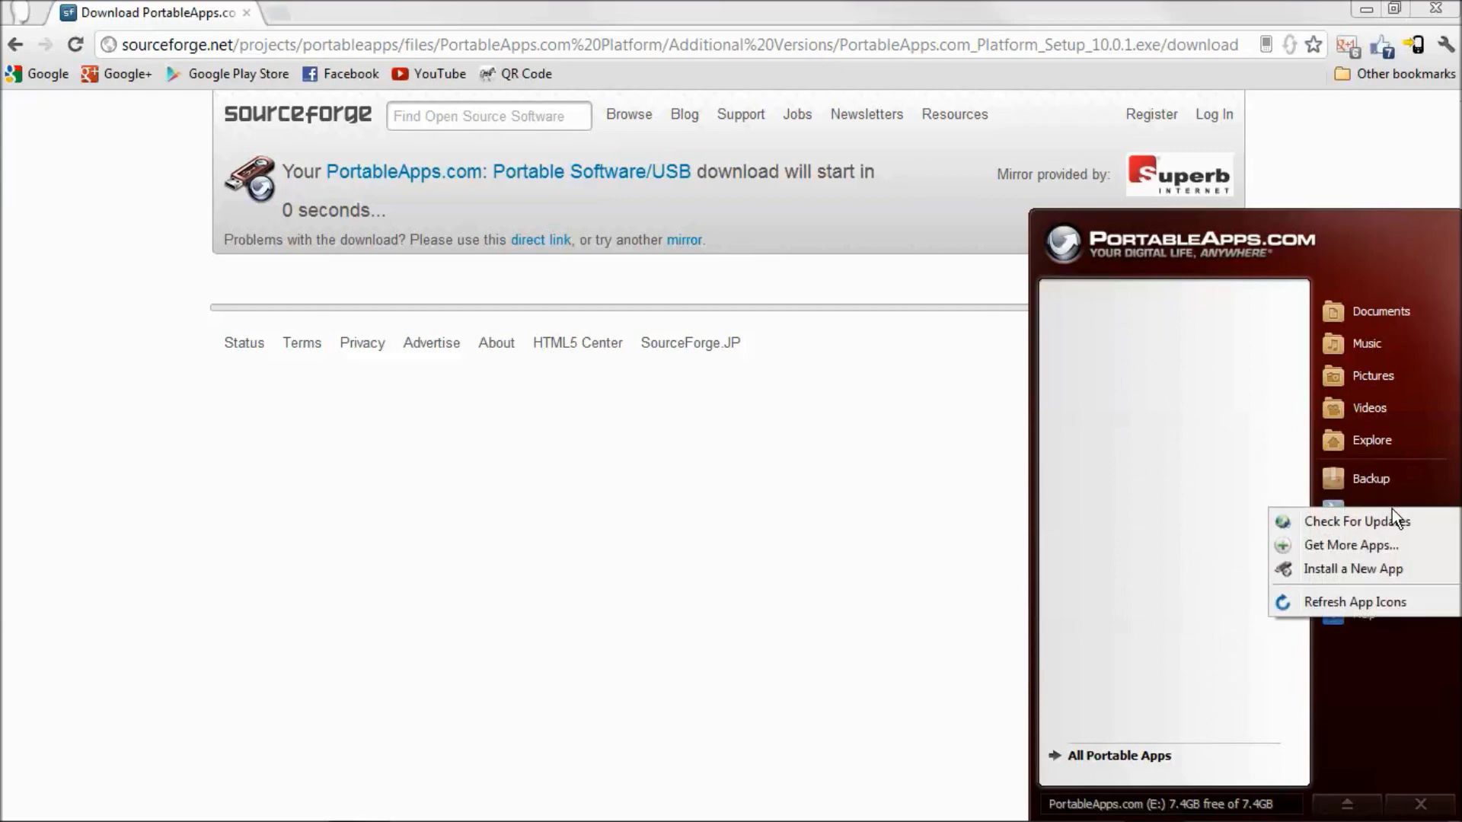
{"action": "left_click", "coordinate": [1383, 548]}
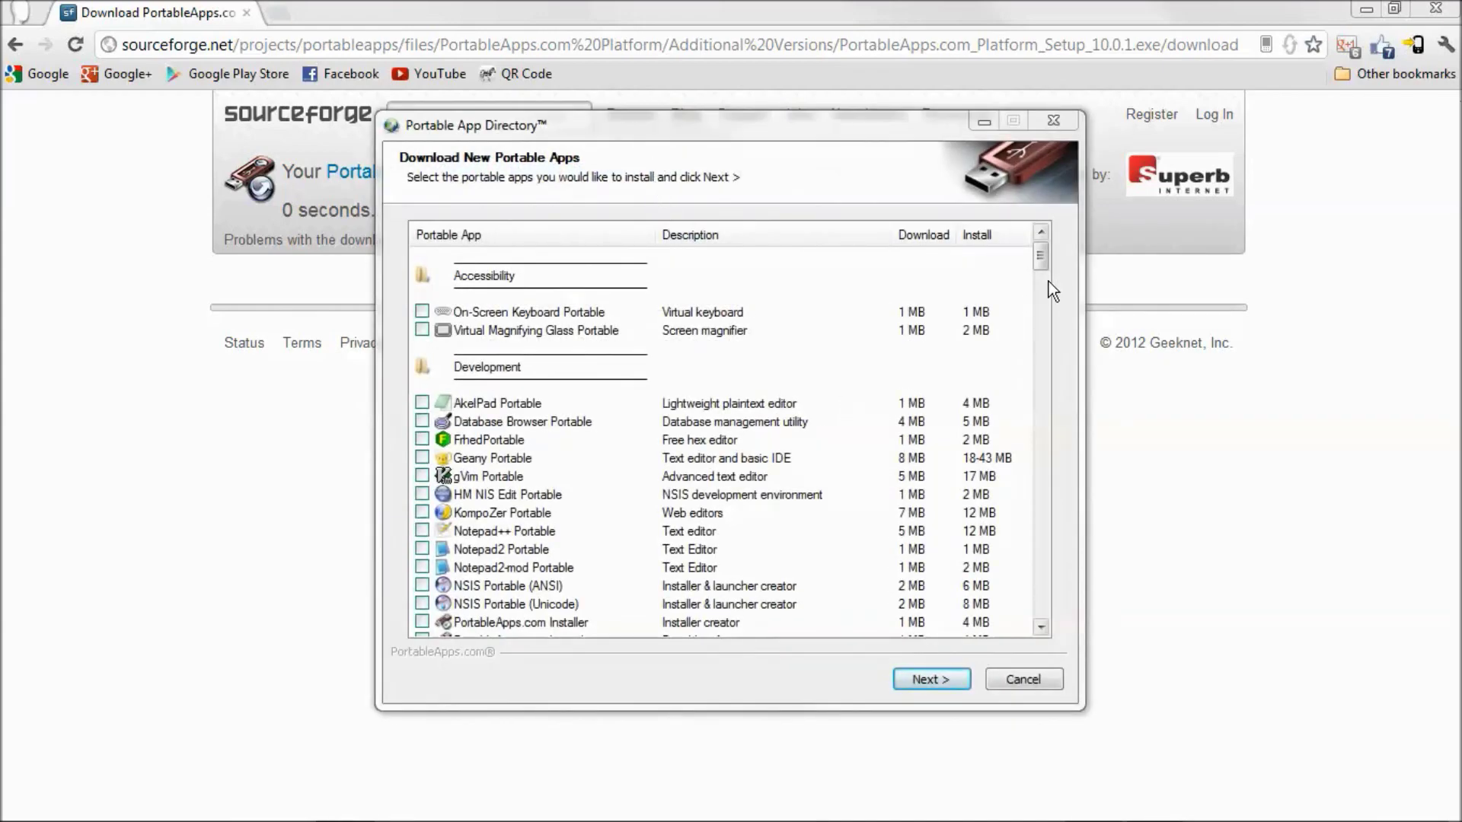
Step: Tick Canabalt, Google Chrome Portable and Texter Portable in the directory and start downloading them
{"action": "left_click_drag", "start_coordinate": [1040, 258], "coordinate": [1052, 317]}
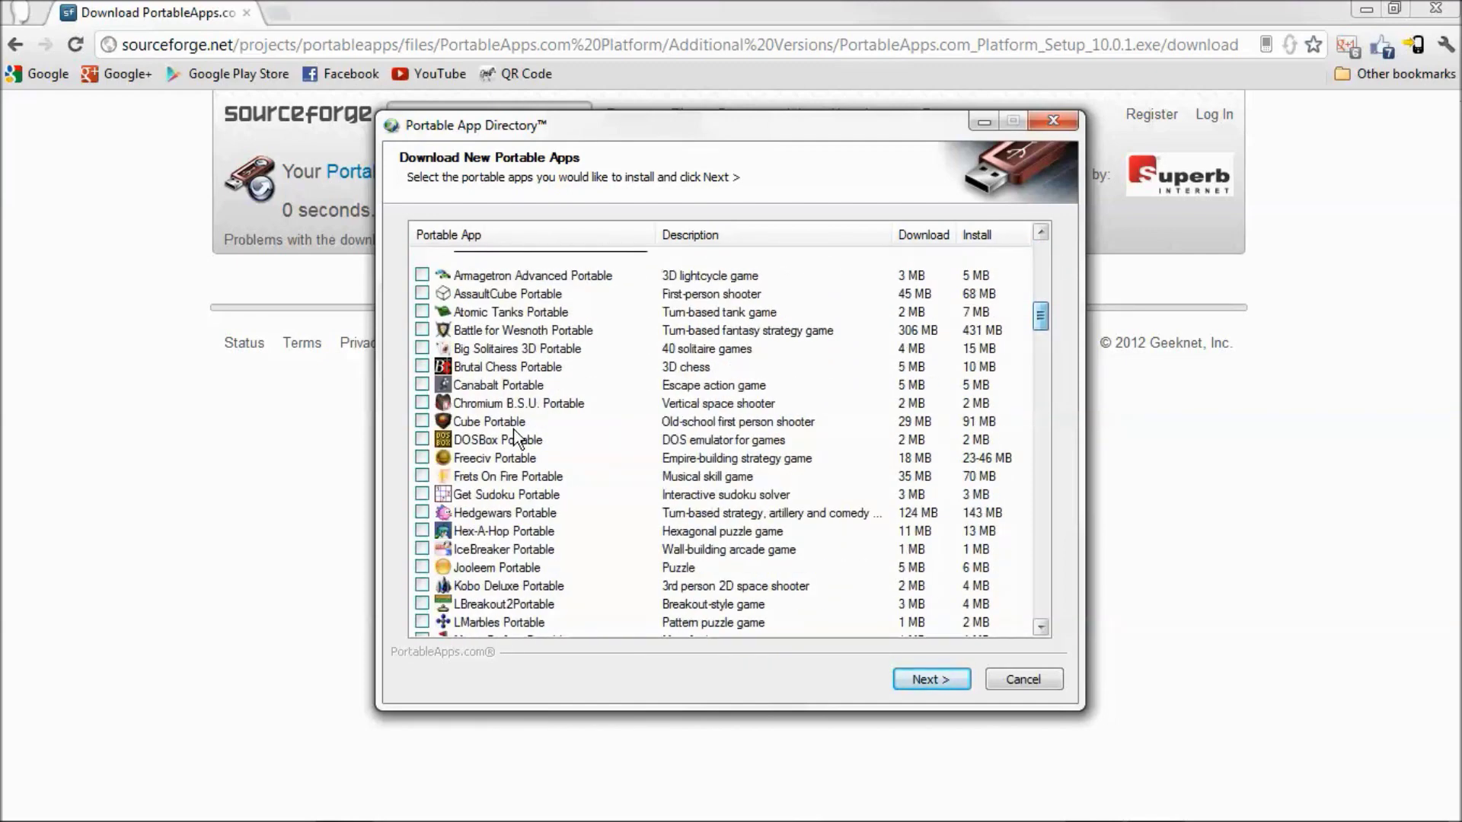
{"action": "left_click", "coordinate": [423, 385]}
{"action": "left_click_drag", "start_coordinate": [1040, 309], "coordinate": [989, 422]}
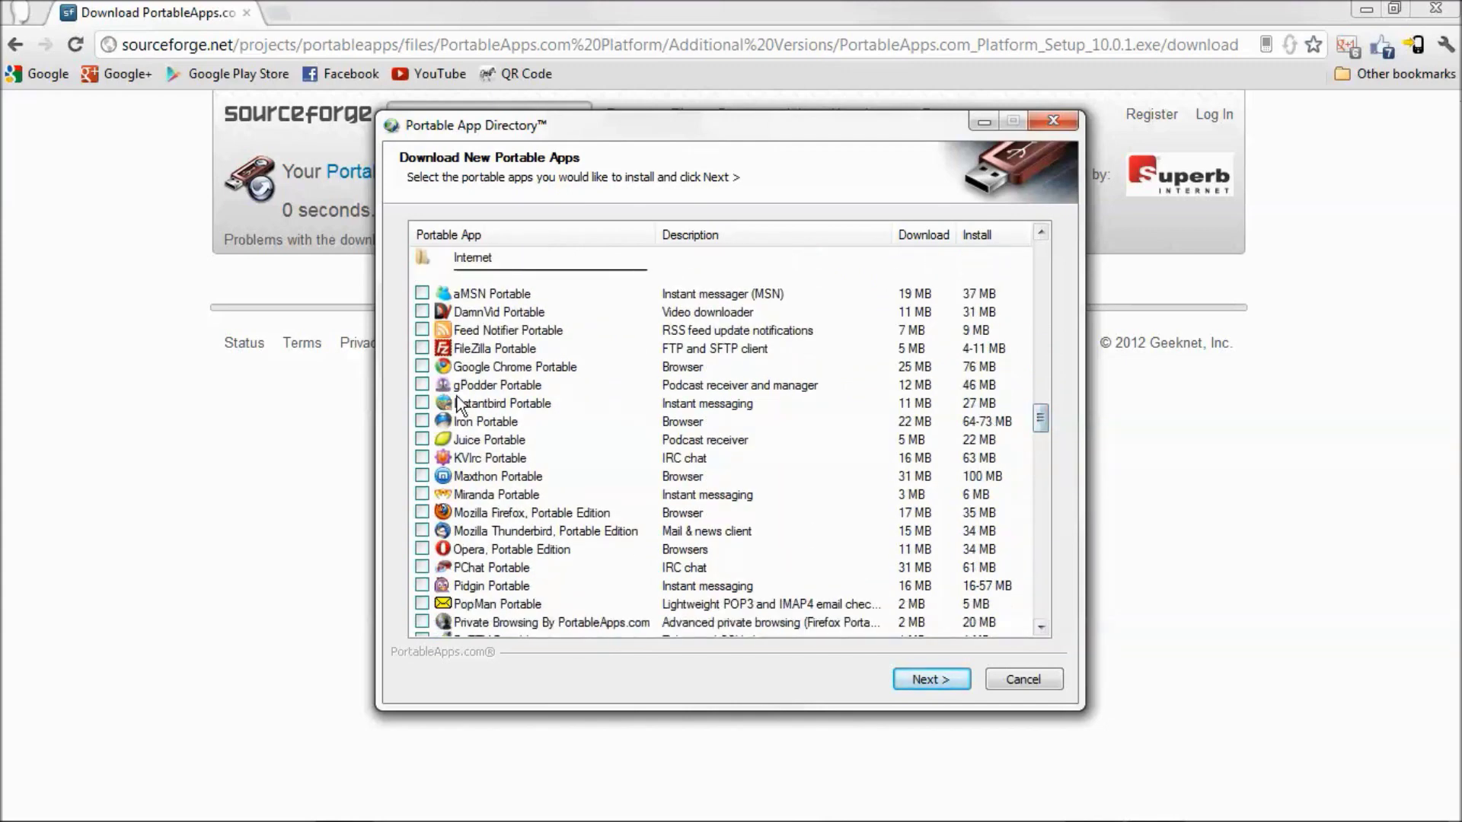
{"action": "left_click", "coordinate": [422, 366]}
{"action": "left_click_drag", "start_coordinate": [1034, 422], "coordinate": [1009, 482]}
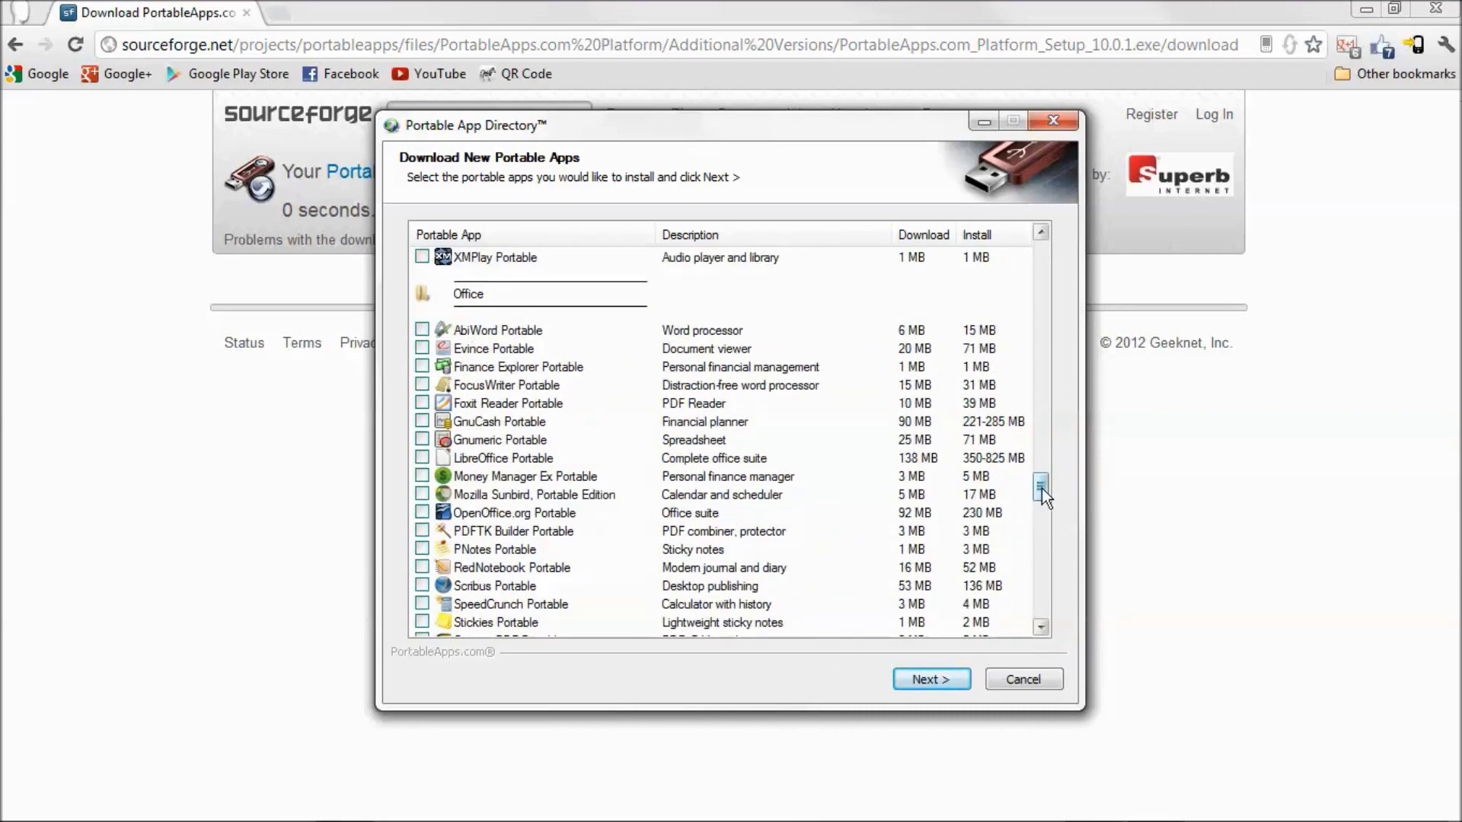
{"action": "left_click_drag", "start_coordinate": [1042, 491], "coordinate": [1039, 614]}
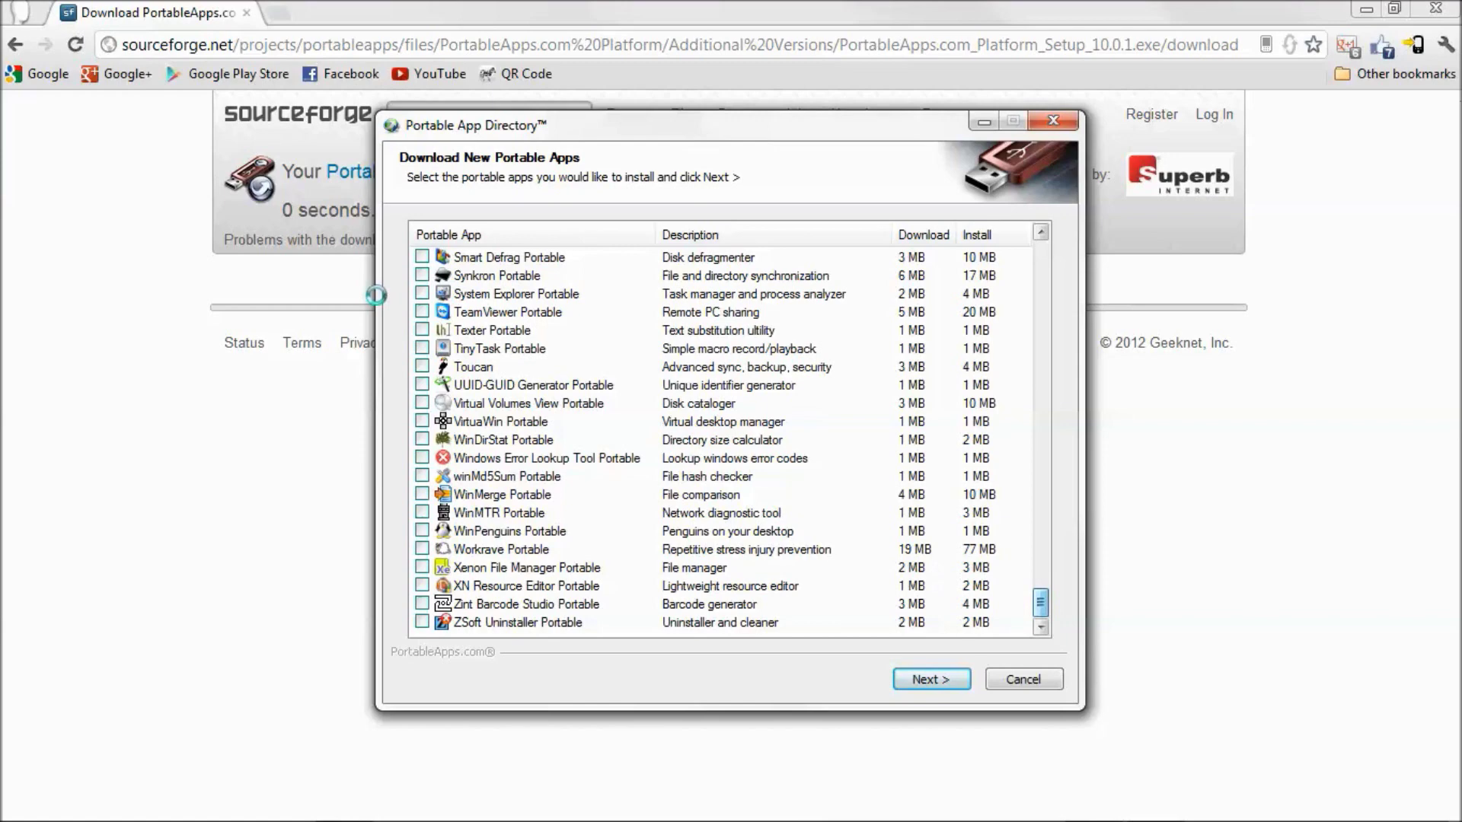
{"action": "left_click", "coordinate": [421, 331]}
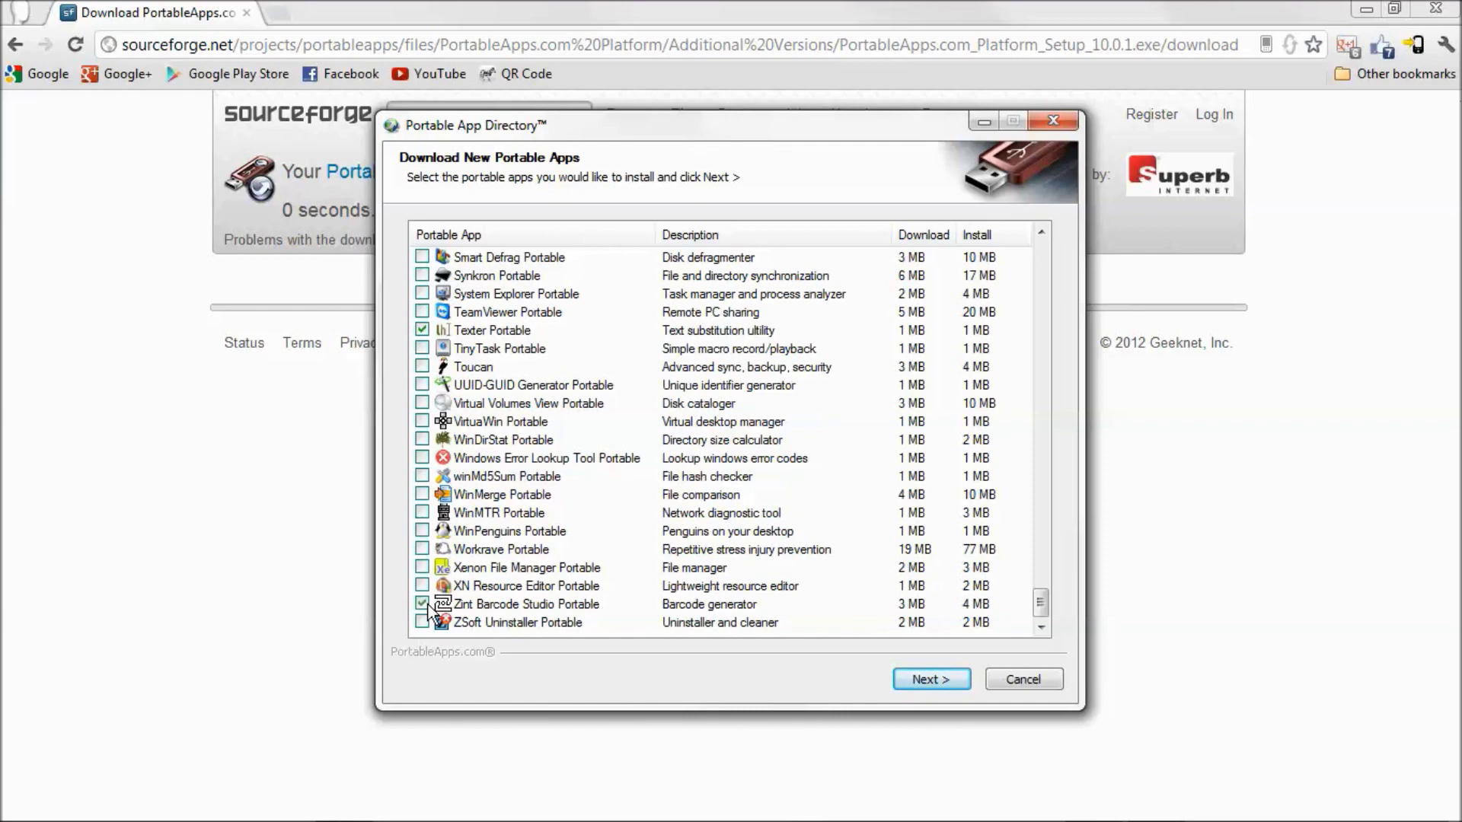
{"action": "left_click", "coordinate": [915, 670]}
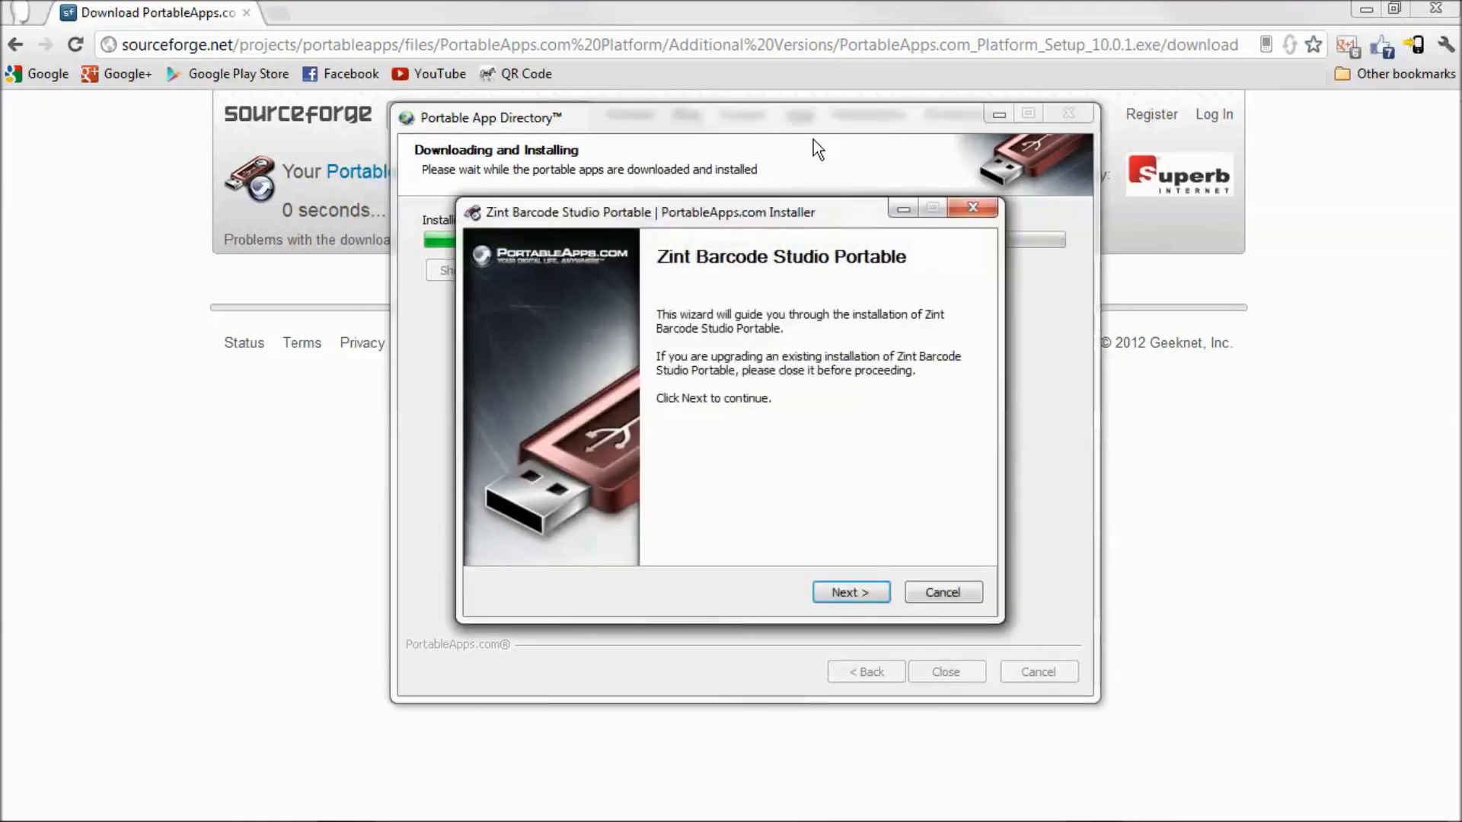
Step: Install Zint Barcode Studio Portable to the default folder and dismiss the apps-installed message
{"action": "left_click", "coordinate": [853, 595]}
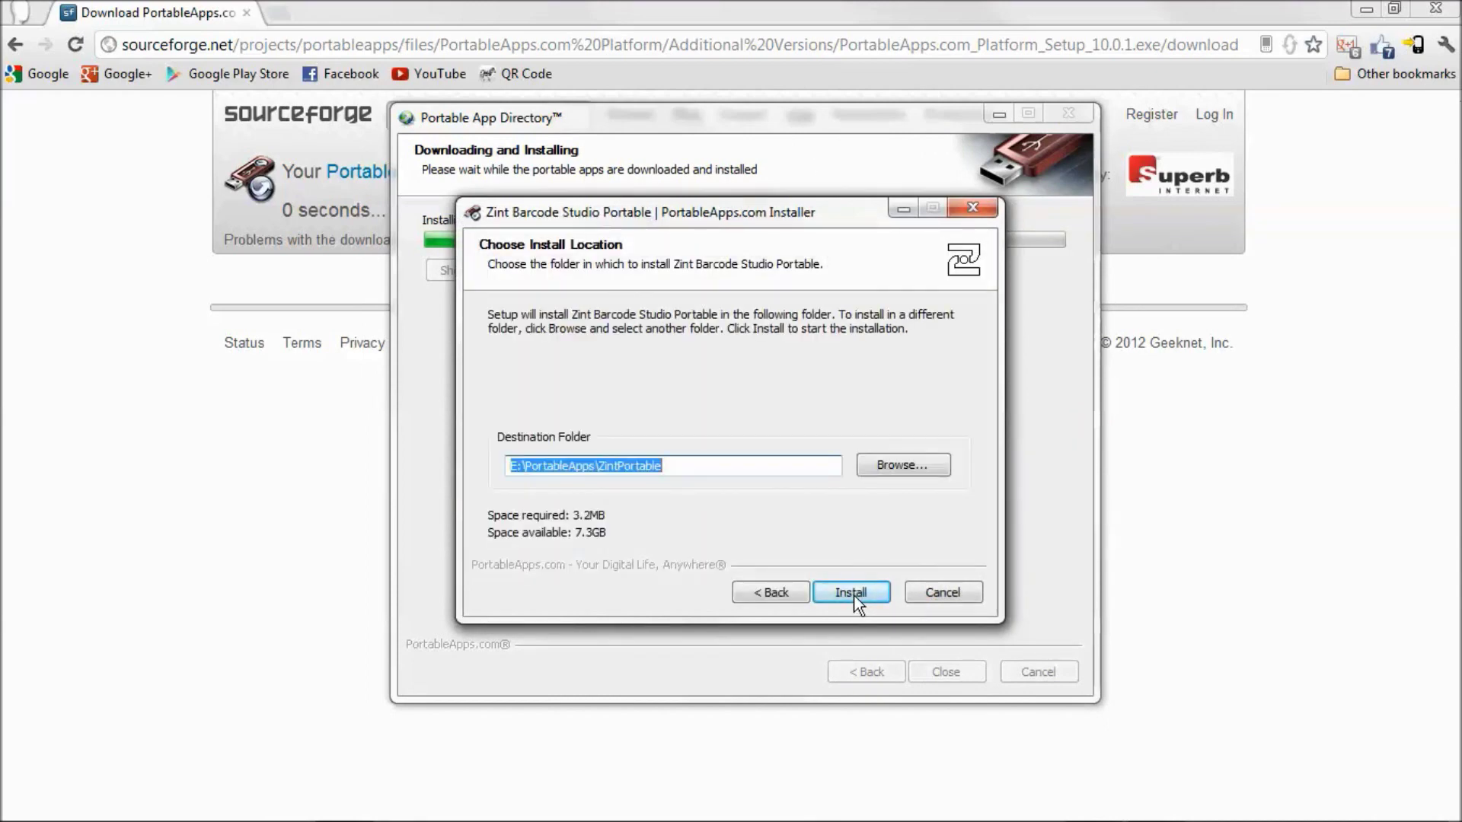
{"action": "left_click", "coordinate": [853, 594]}
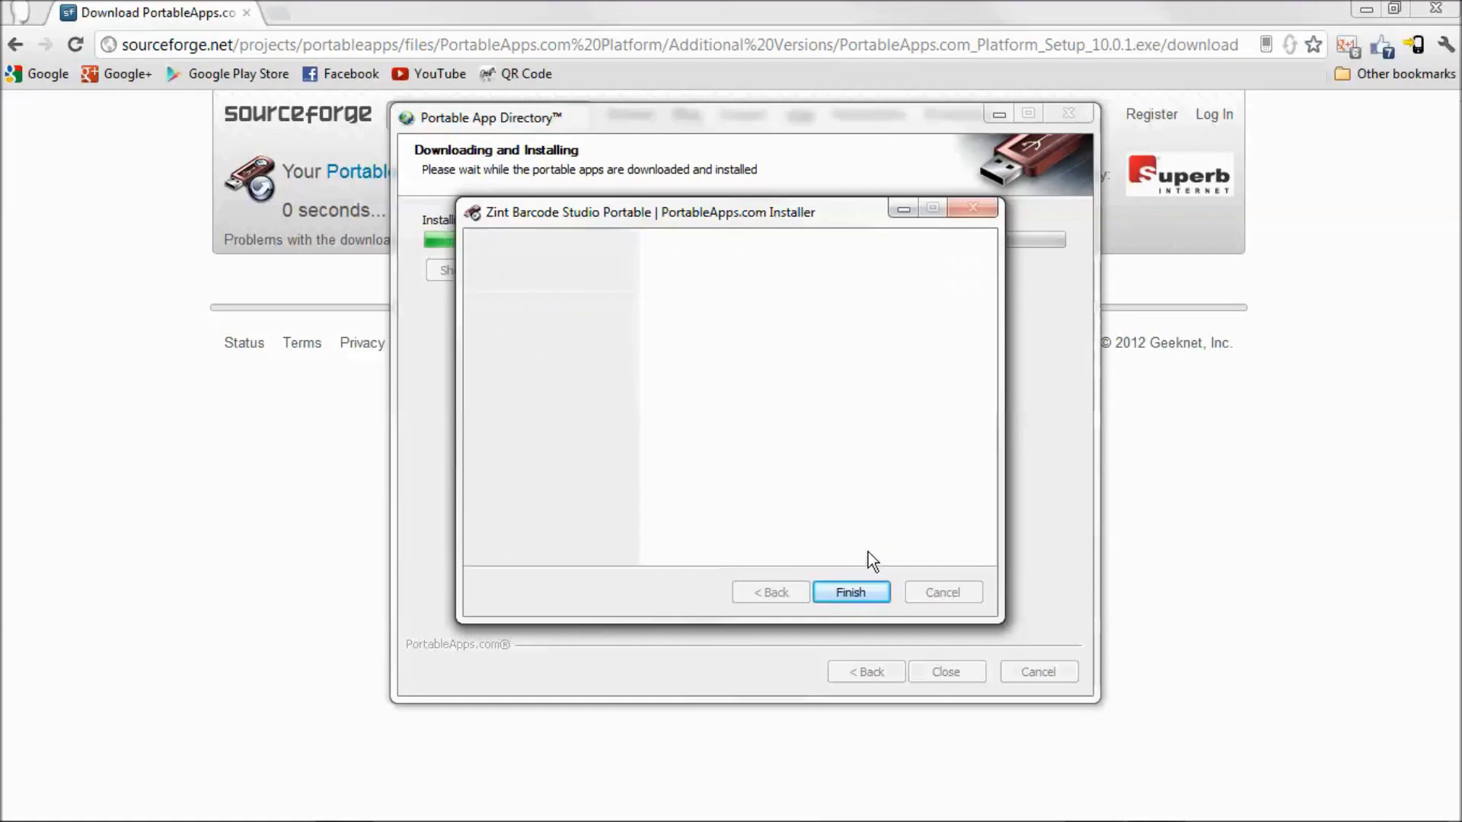
{"action": "left_click", "coordinate": [867, 595]}
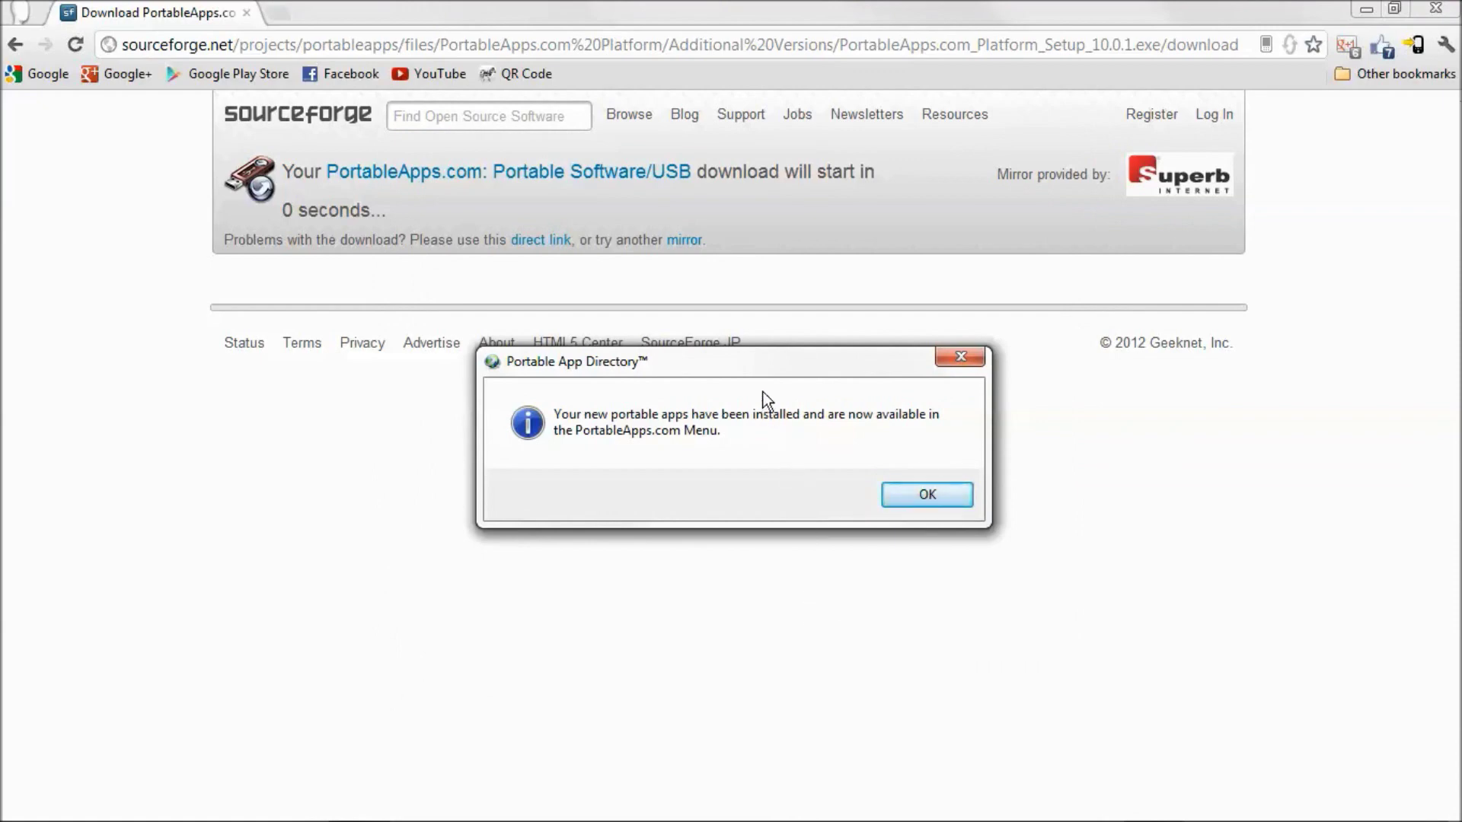
{"action": "left_click_drag", "start_coordinate": [763, 369], "coordinate": [753, 367]}
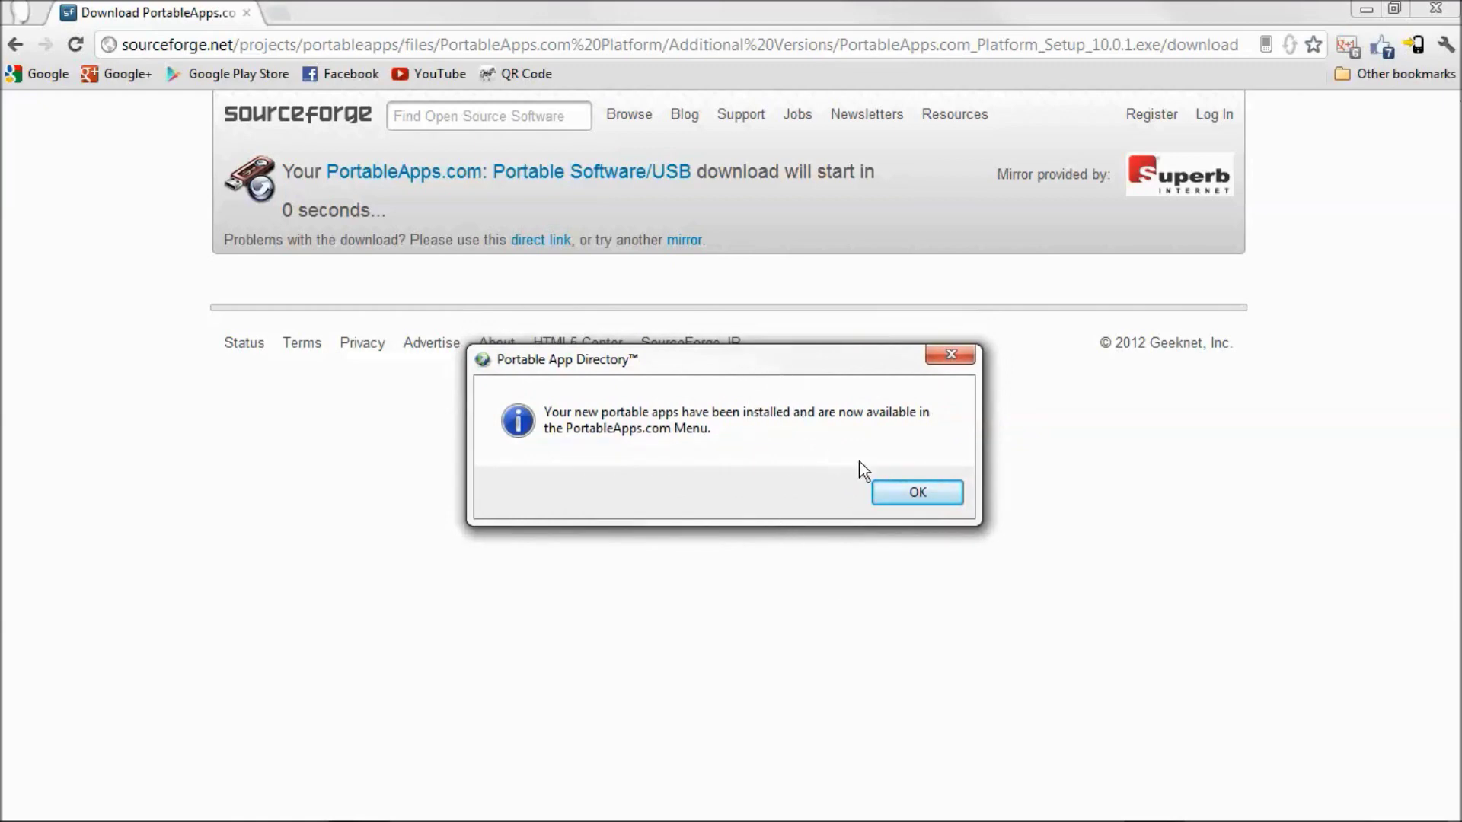
{"action": "left_click", "coordinate": [906, 497]}
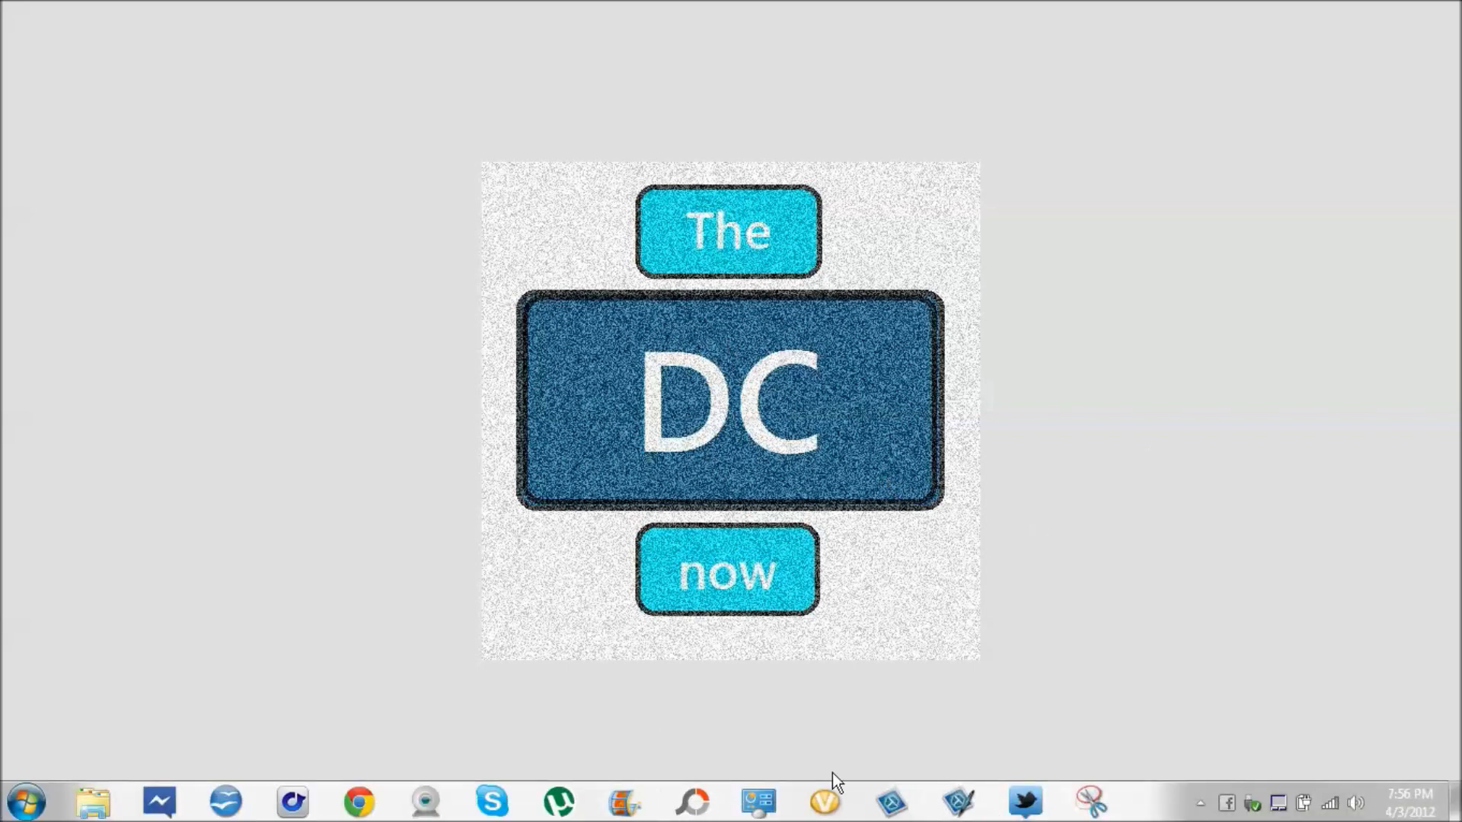
Step: Open DC DRIVE (E:) from Computer, run Start, and launch Google Chrome Portable from the menu
{"action": "left_click", "coordinate": [19, 809]}
{"action": "left_click", "coordinate": [327, 491]}
{"action": "left_click", "coordinate": [459, 456]}
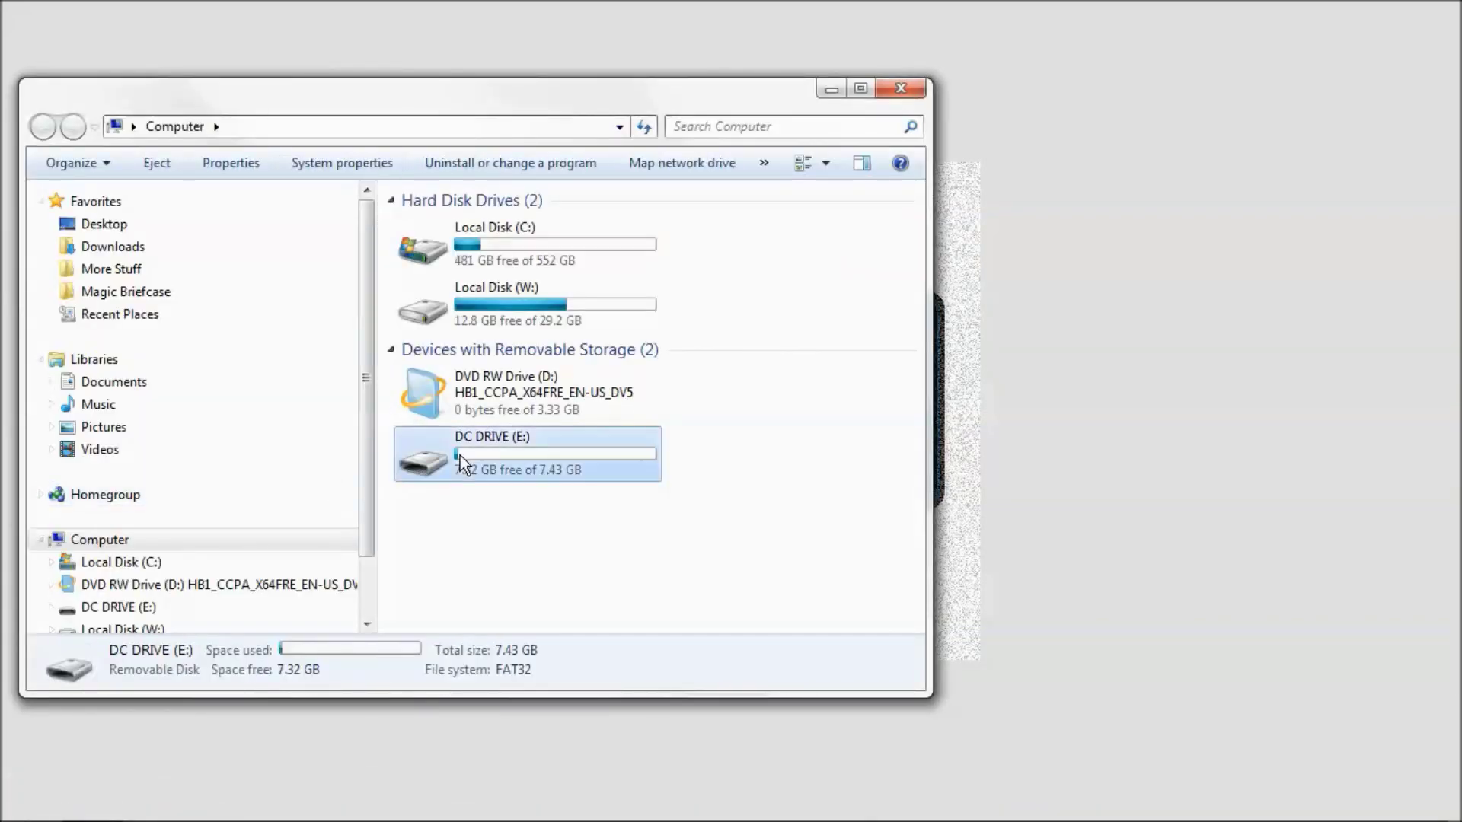
{"action": "double_click", "coordinate": [459, 455]}
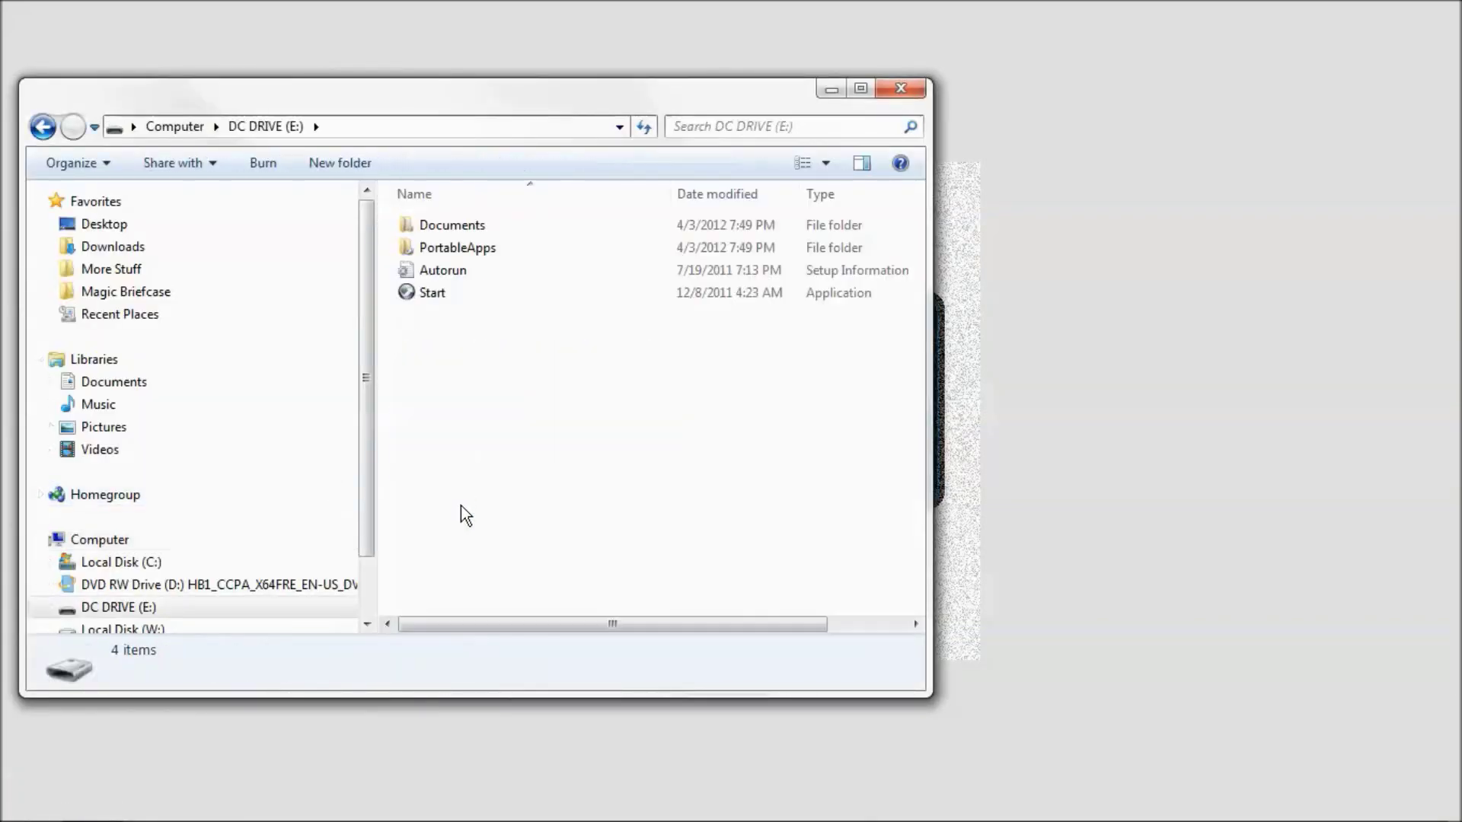
{"action": "double_click", "coordinate": [445, 296]}
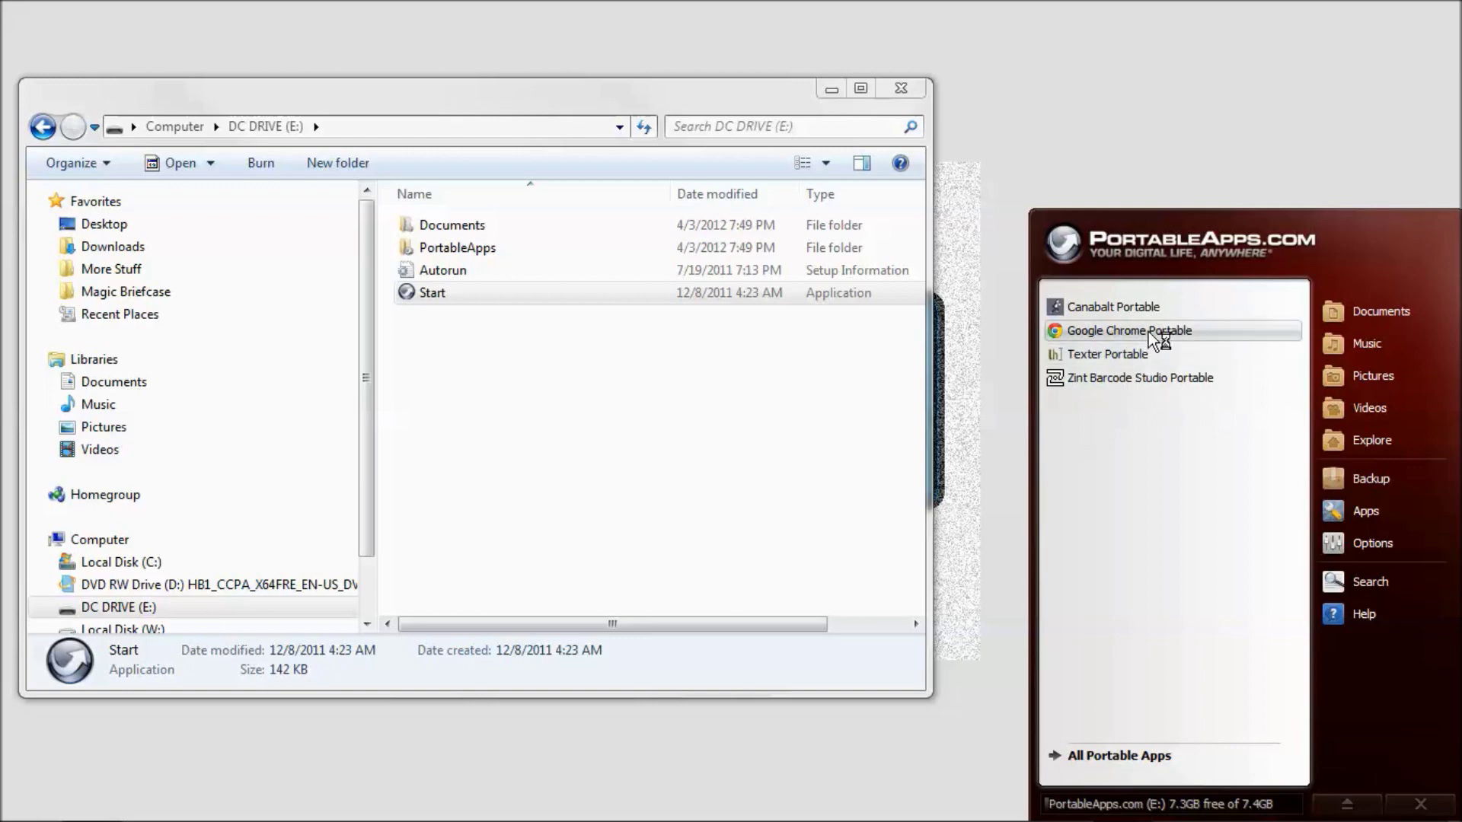
{"action": "left_click", "coordinate": [1148, 332]}
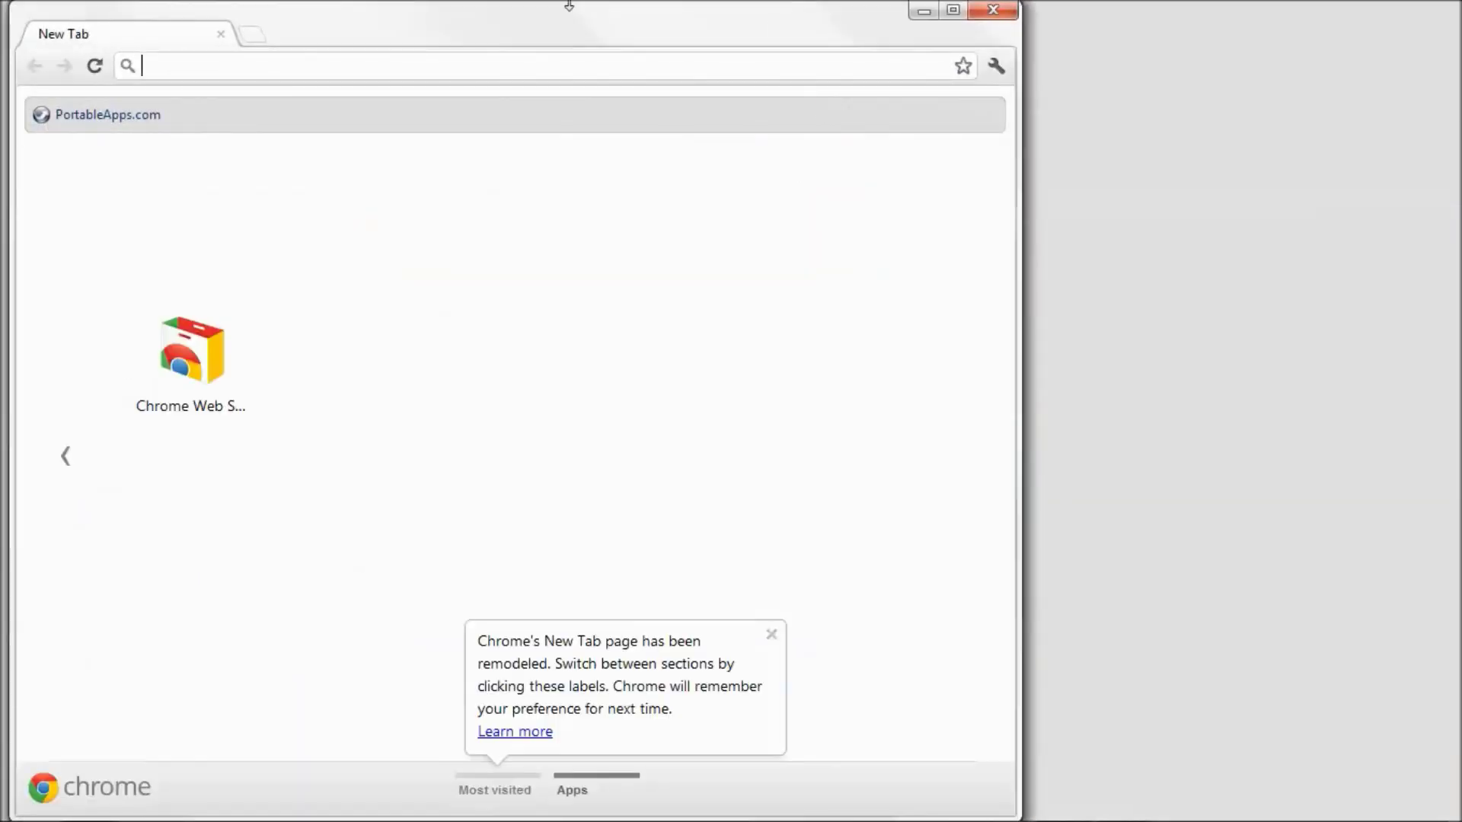
Step: Maximize Chrome Portable, delete the PortableApps.com bookmark, and dismiss the New Tab tip
{"action": "left_click_drag", "start_coordinate": [555, 30], "coordinate": [574, 1]}
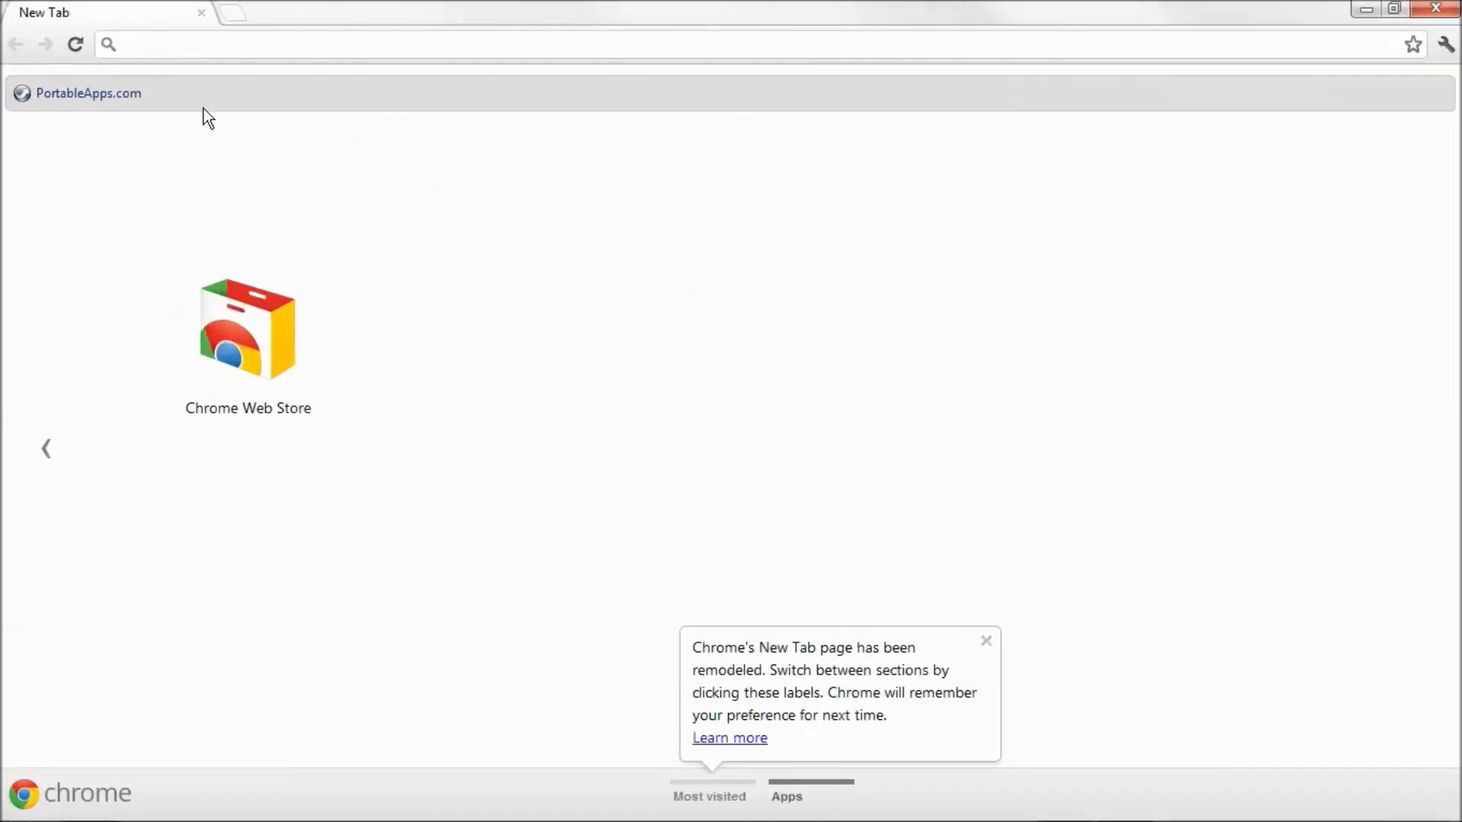
{"action": "right_click", "coordinate": [98, 93]}
{"action": "left_click", "coordinate": [168, 290]}
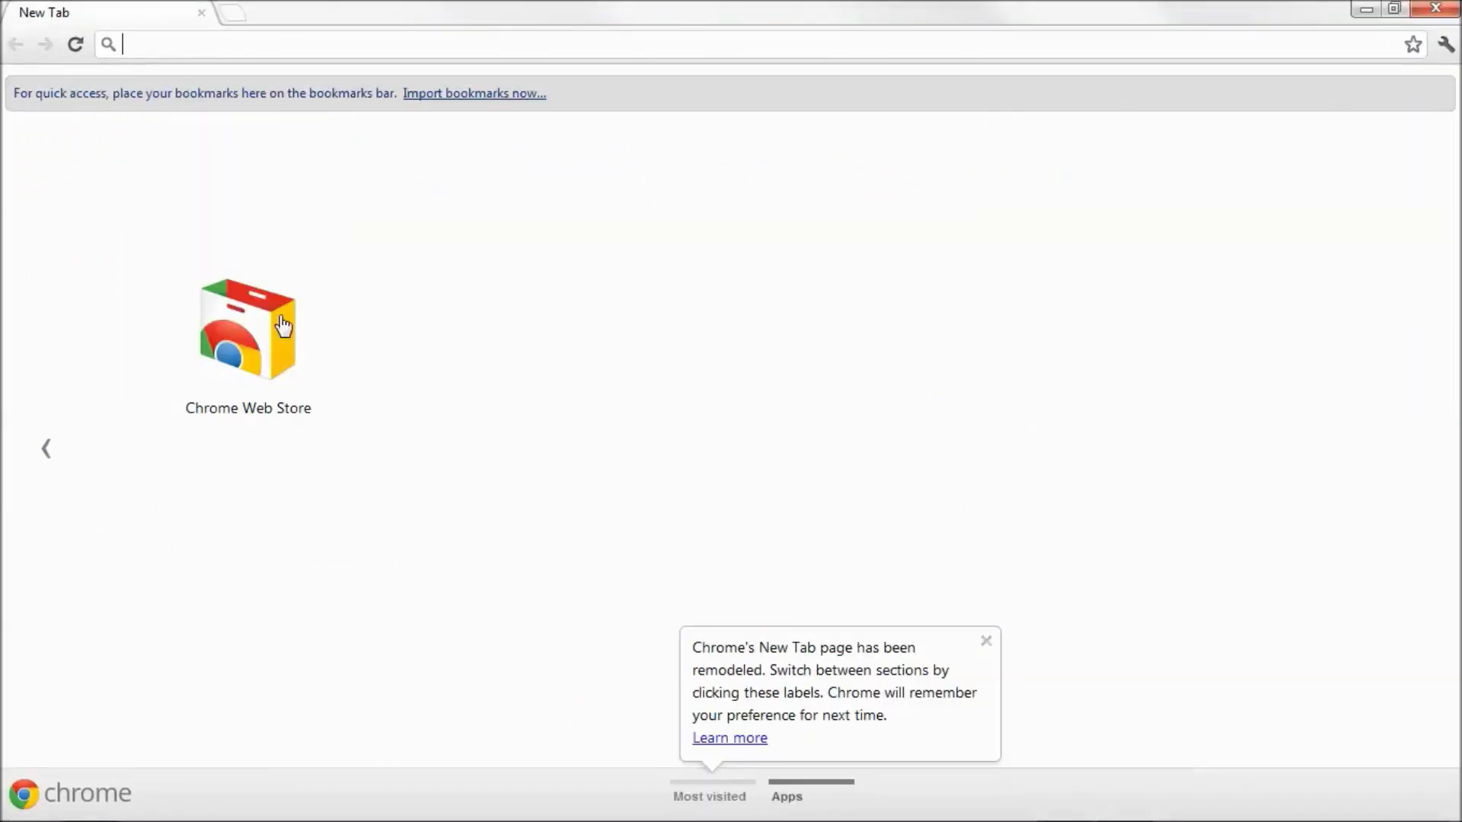
{"action": "left_click", "coordinate": [987, 641]}
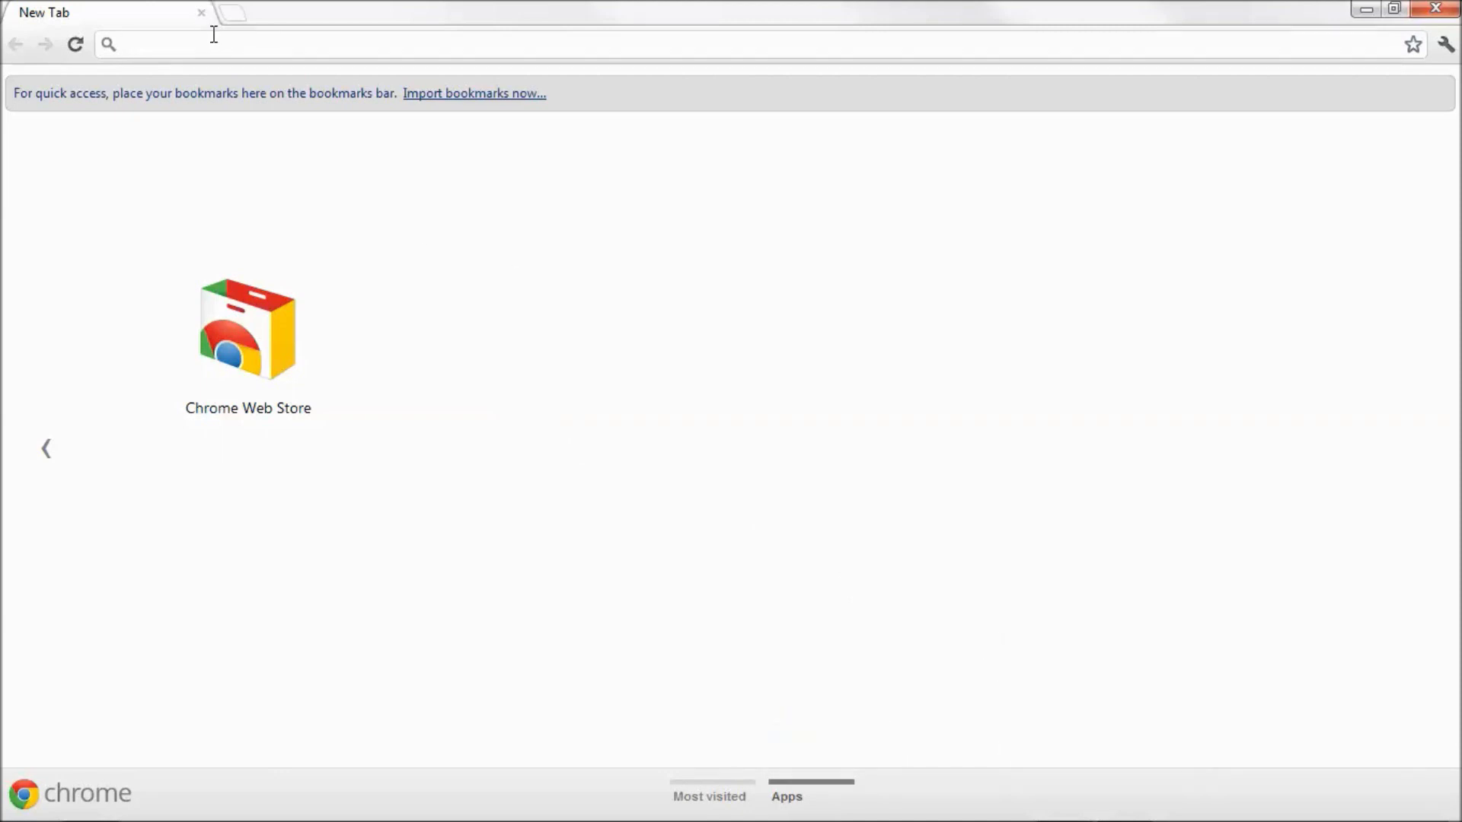